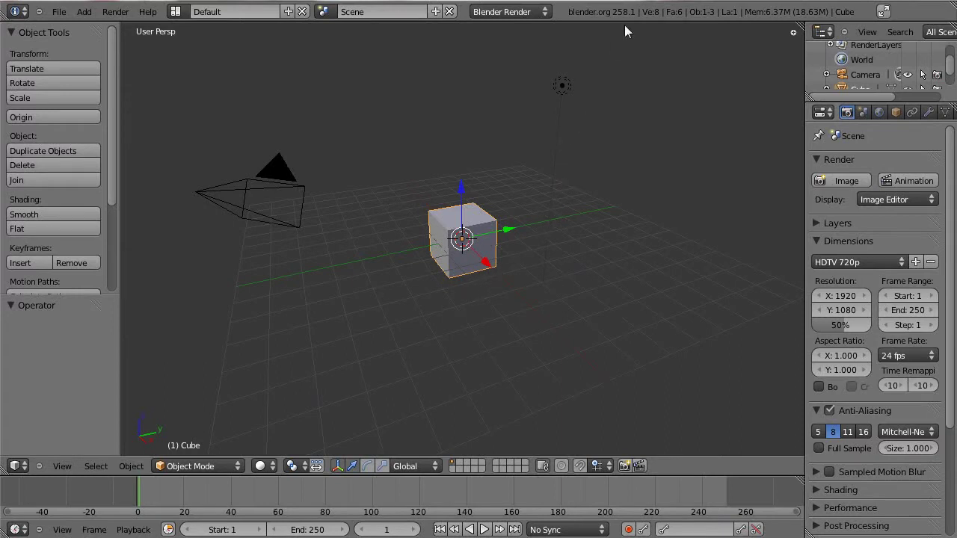
Delete the default cube from the scene
scroll(573, 292, "up", 5)
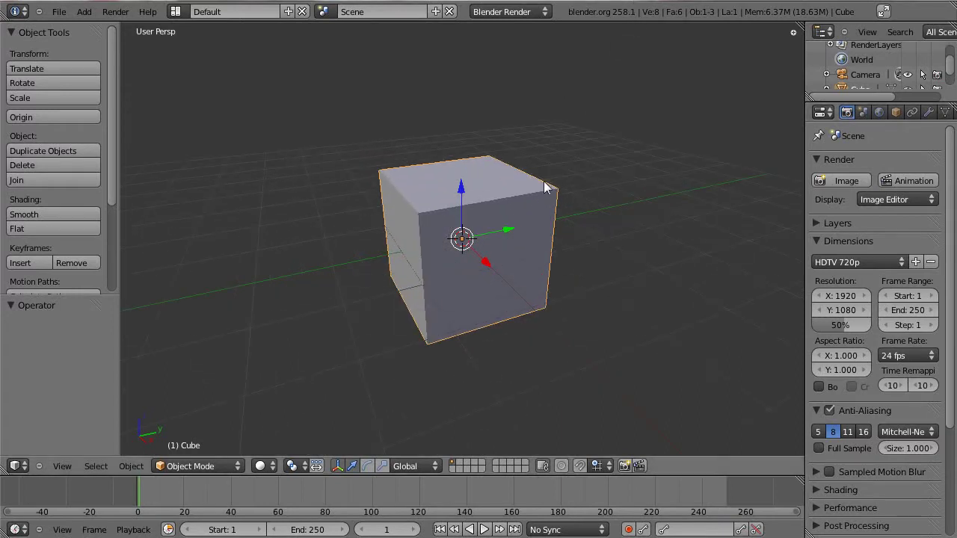
key("x")
left_click(615, 252)
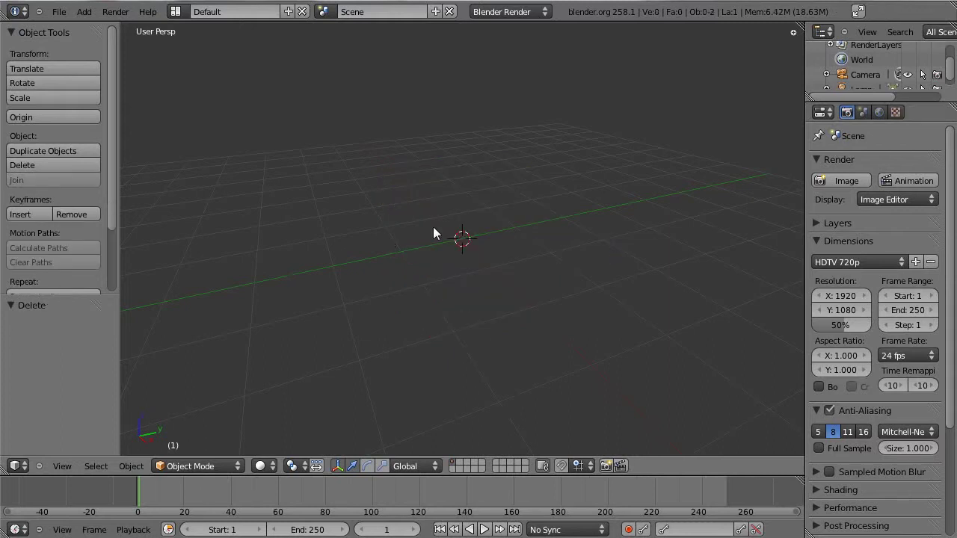
Add an icosphere mesh at the scene's centre and set its subdivisions to 4
key("shift+a")
mouse_move(472, 141)
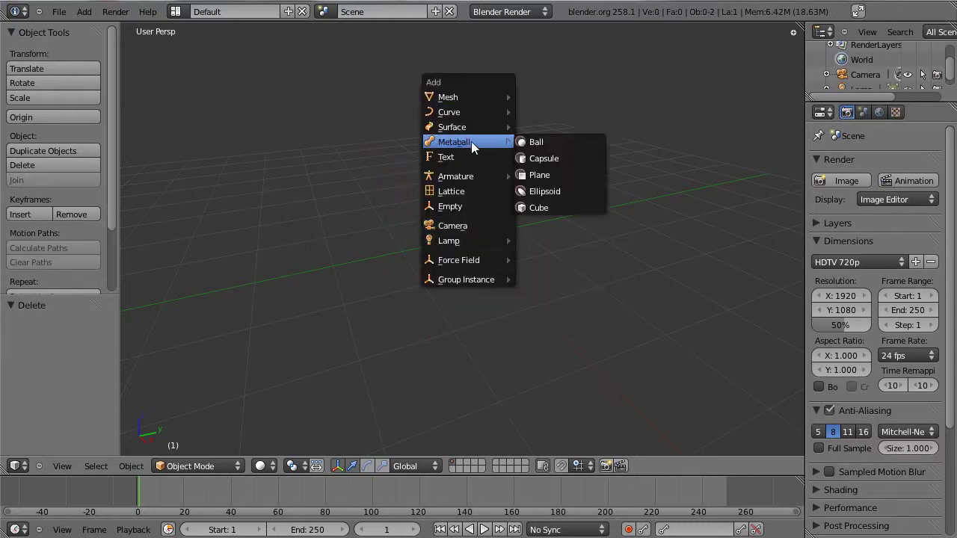
mouse_move(476, 97)
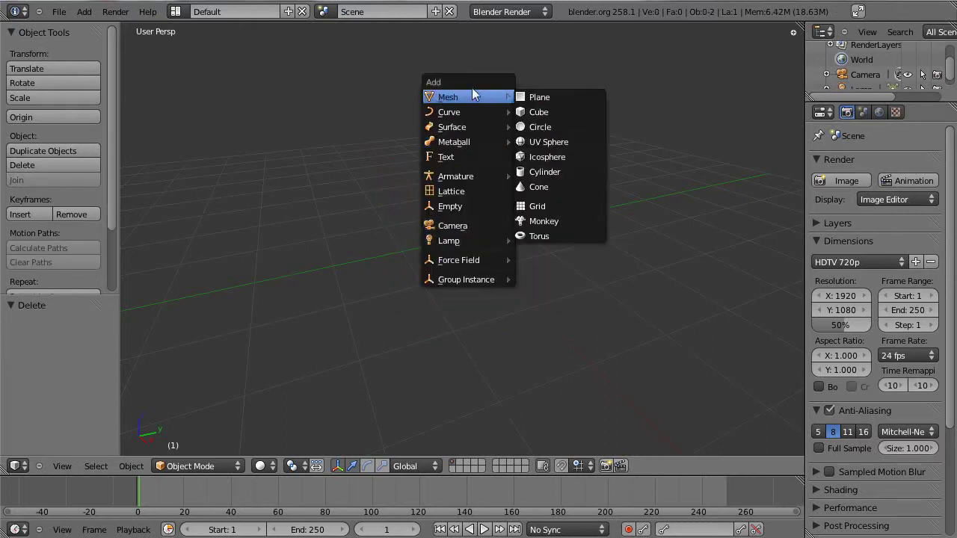
left_click(562, 157)
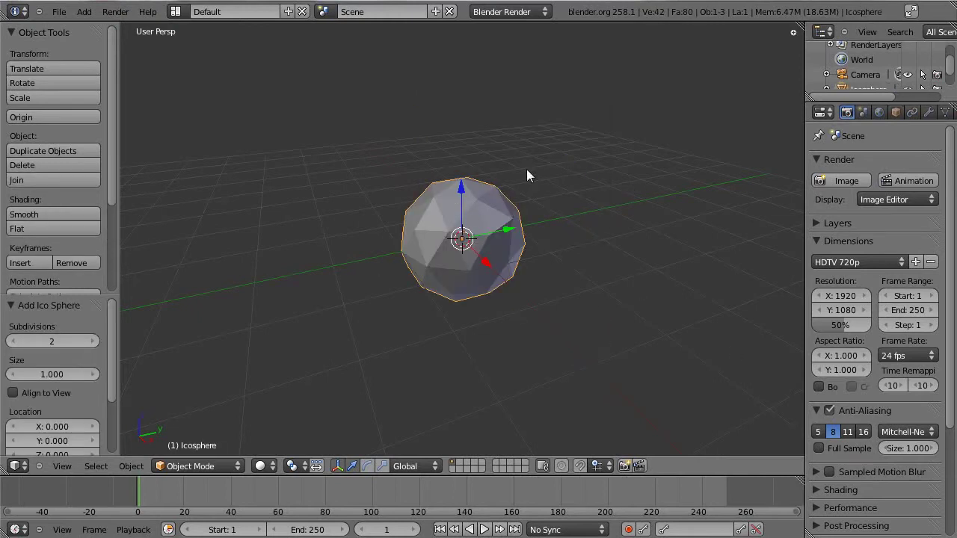
scroll(512, 164, "up", 4)
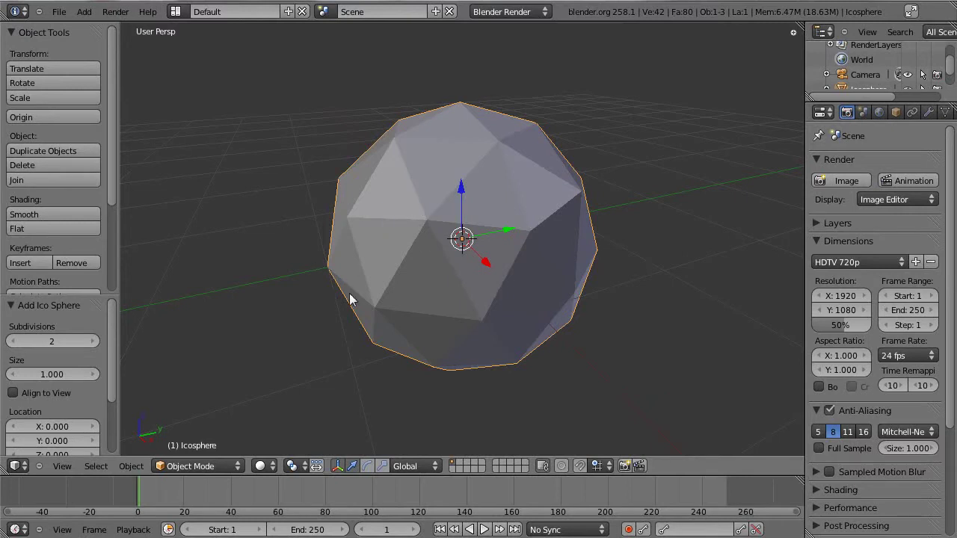
left_click(93, 341)
left_click(92, 341)
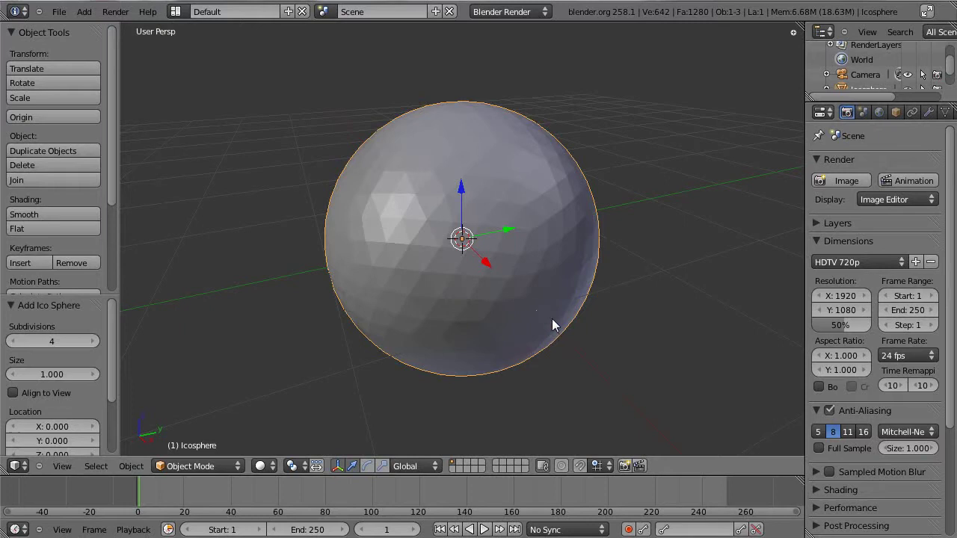
Add a particle system to the icosphere and set its emission amount to 25000
scroll(533, 299, "down", 3)
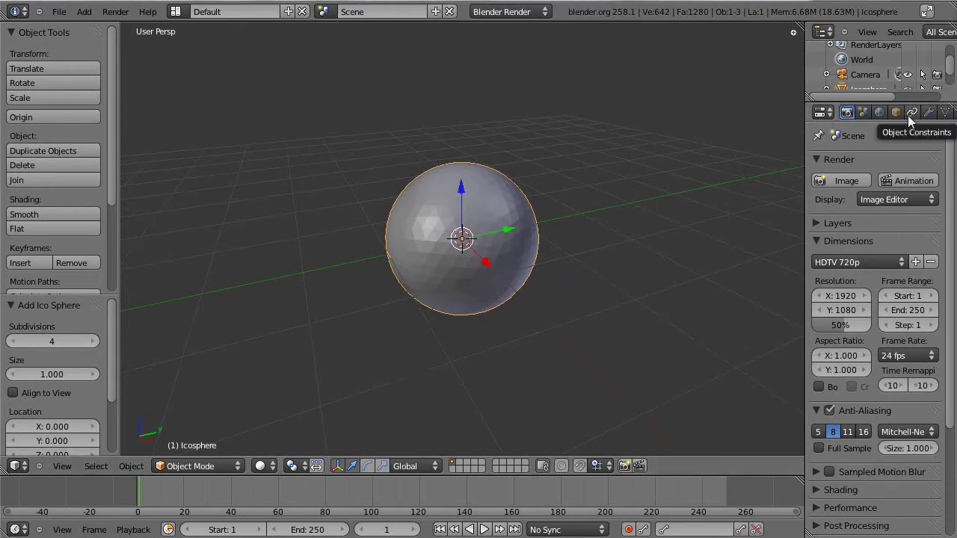
middle_click_drag(915, 112, 845, 114)
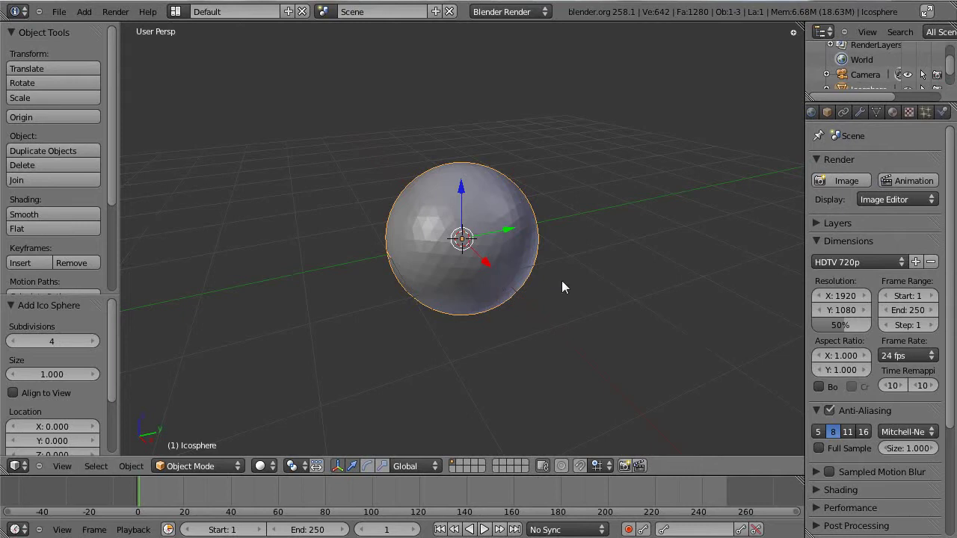
left_click(926, 112)
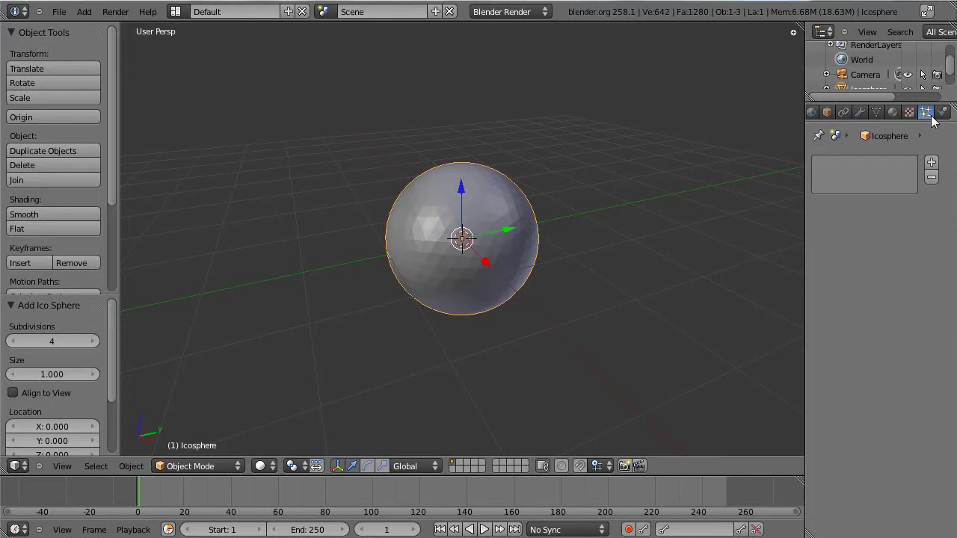
left_click(931, 162)
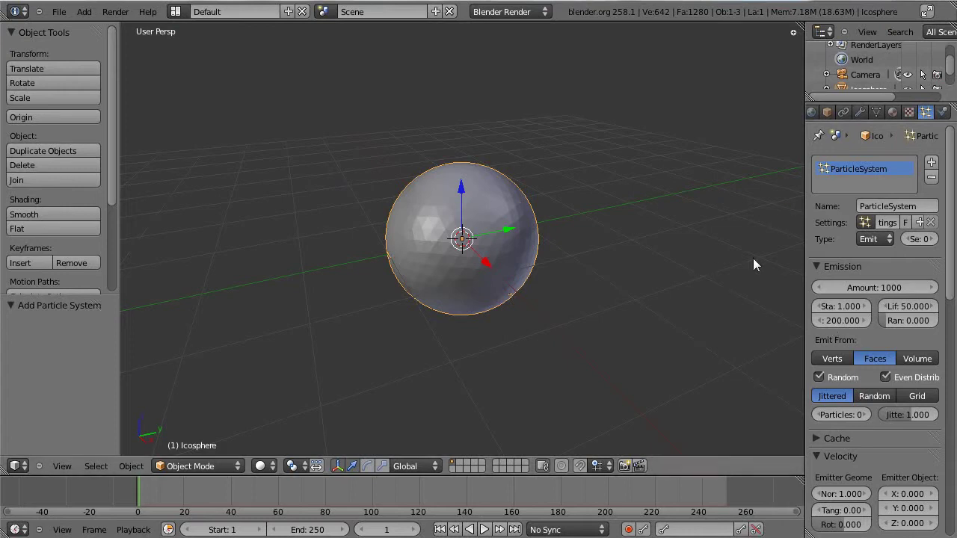
left_click_drag(947, 273, 945, 290)
left_click(901, 251)
type("250")
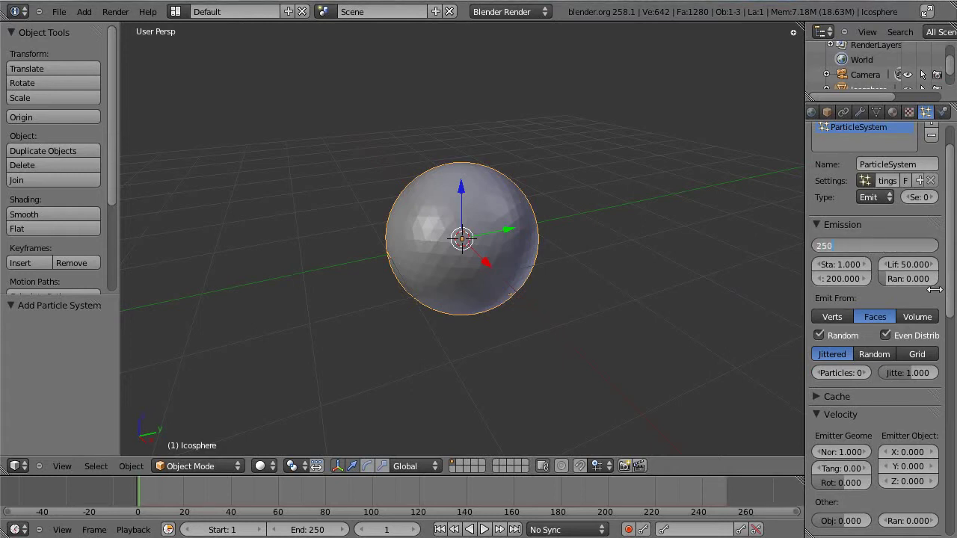
key("Return")
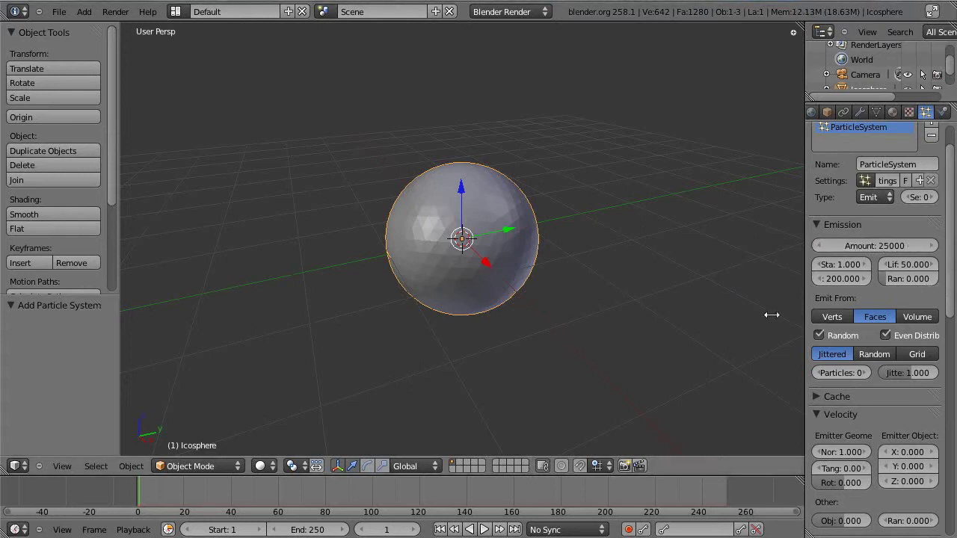
Play the animation and set the lifetime of the emitted particles to 20
key("alt+a")
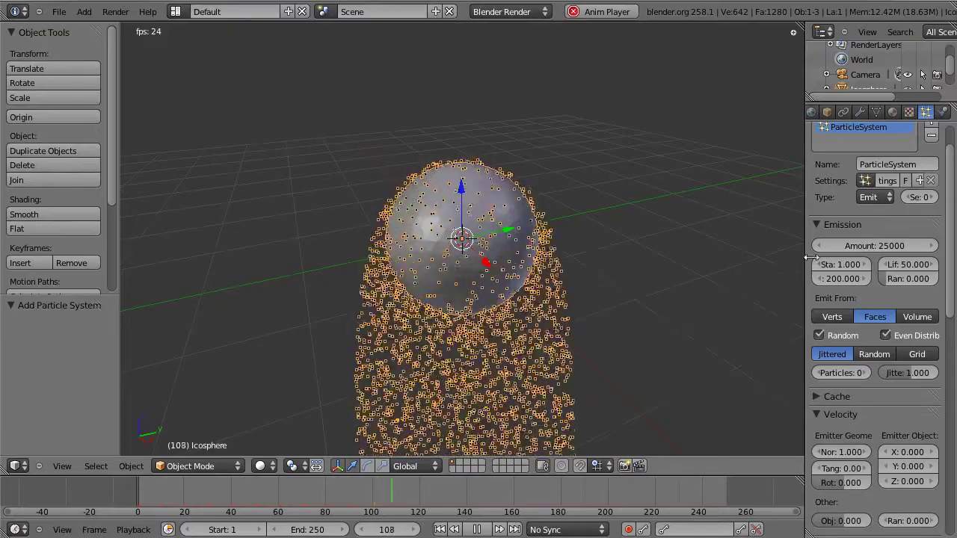
left_click(906, 266)
type("20")
key("Return")
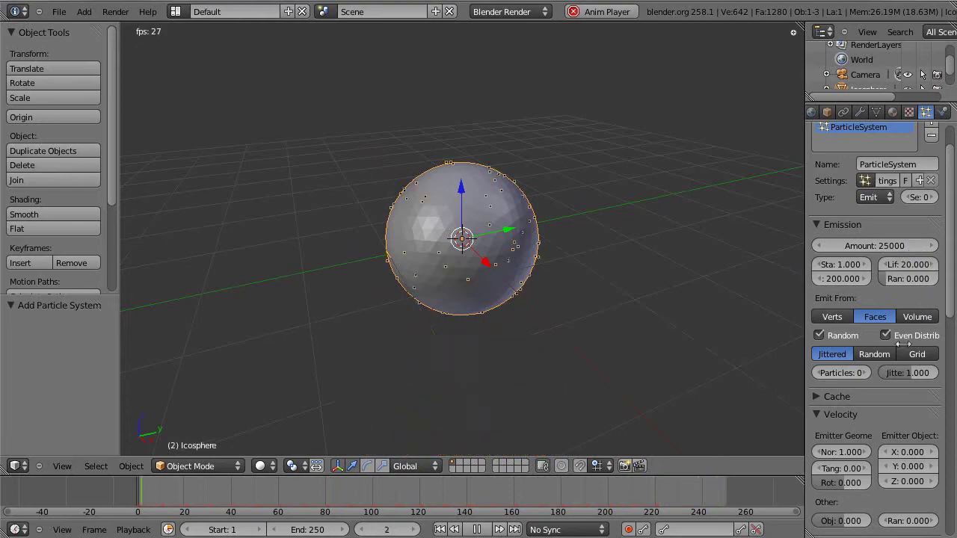
Set the gravity field weight of the icosphere's particle system to 0
scroll(634, 363, "up", 2)
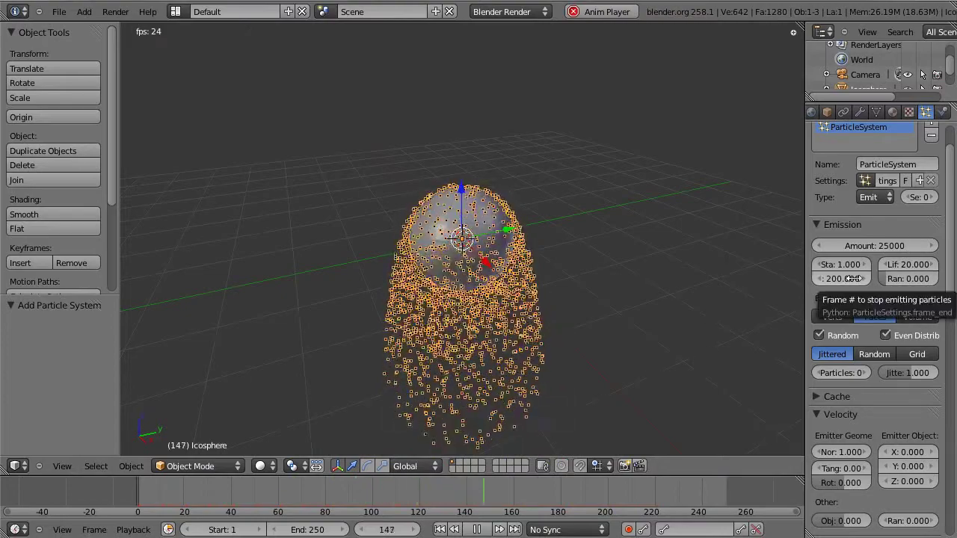
scroll(898, 321, "down", 6)
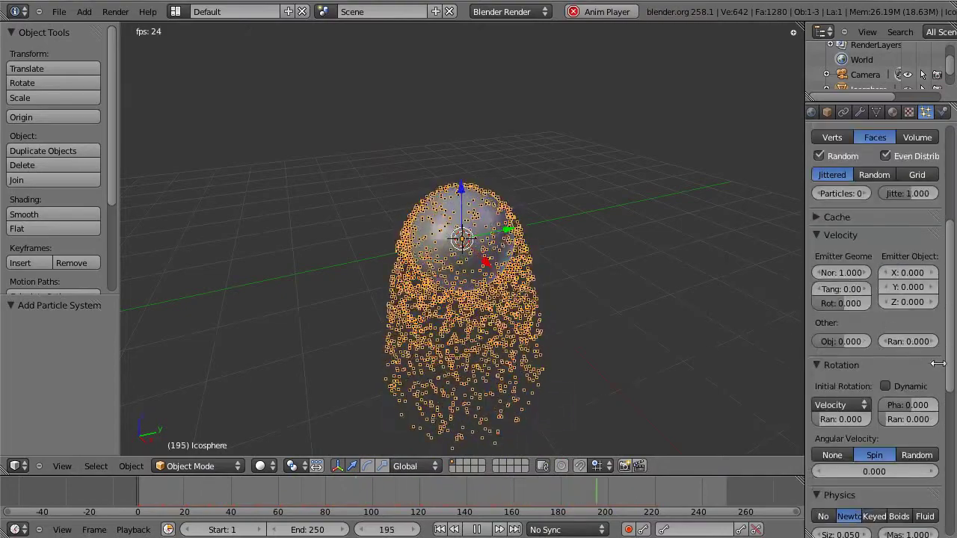
scroll(938, 363, "down", 11)
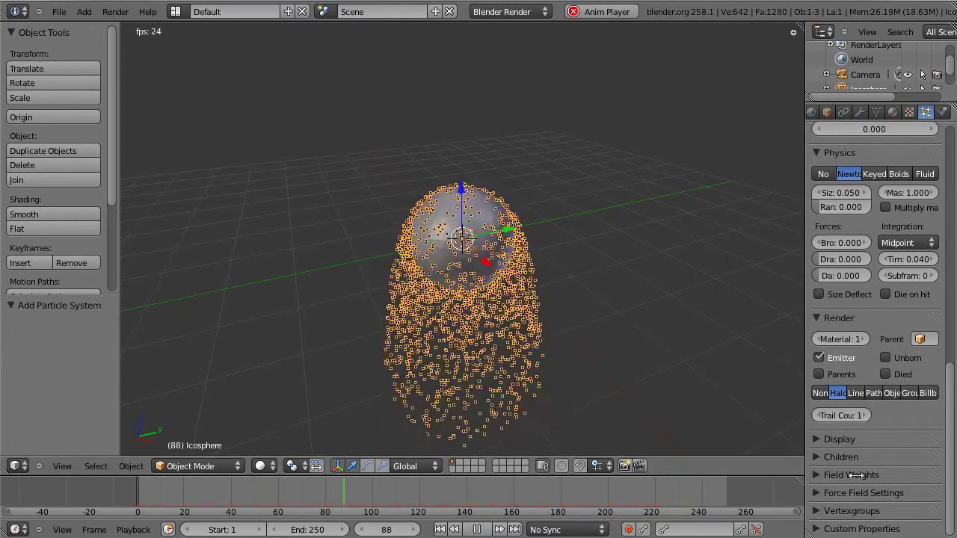
left_click(816, 477)
scroll(821, 340, "down", 5)
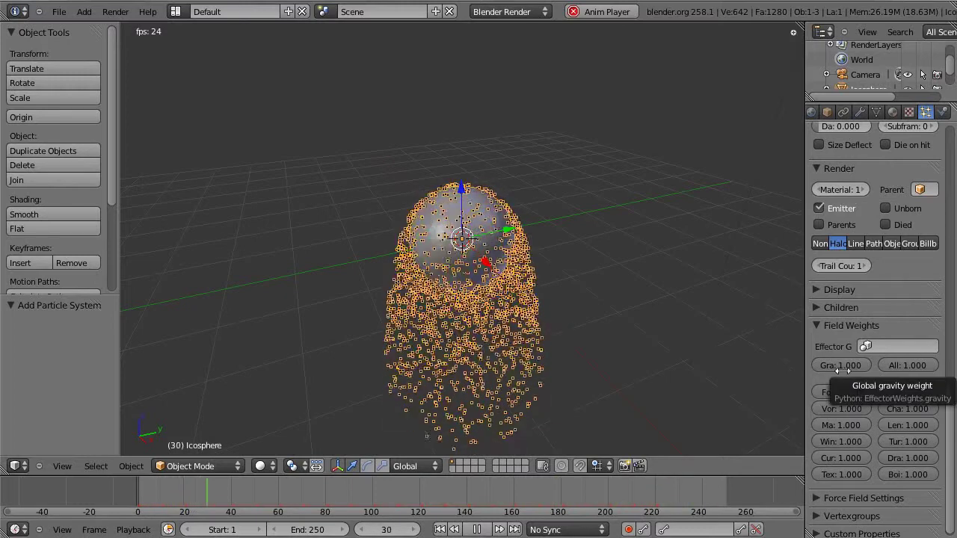
left_click_drag(825, 368, 727, 369)
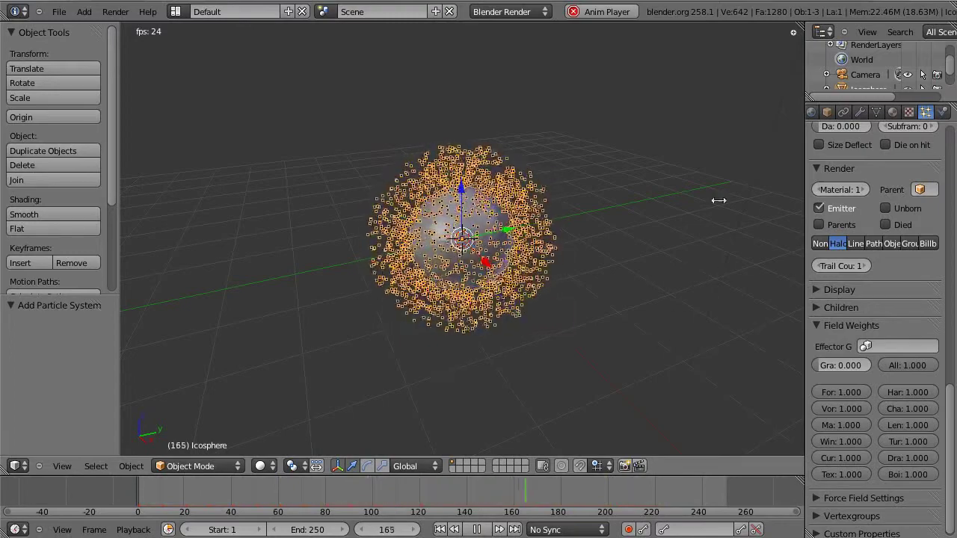
Set the particles' render type to None and their viewport display to Point
scroll(901, 312, "up", 3)
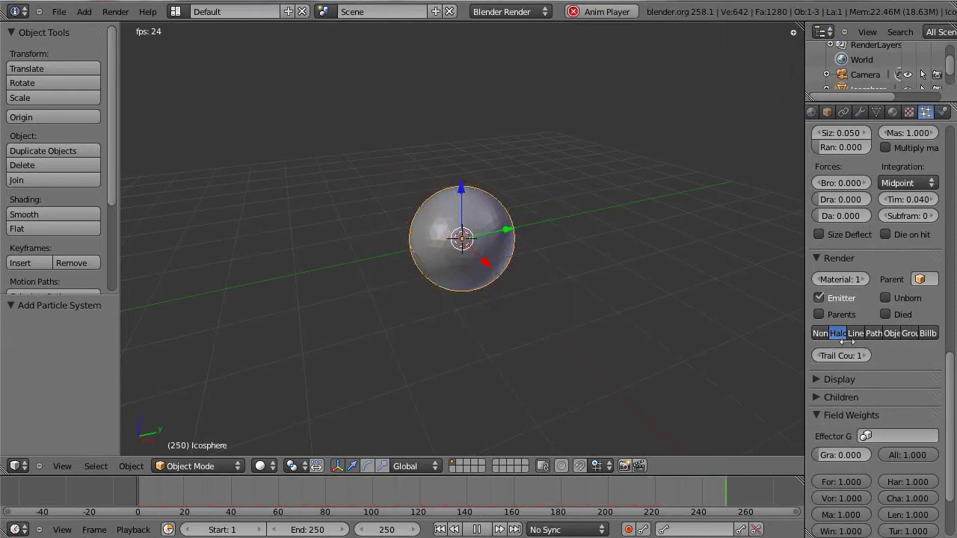
left_click(821, 334)
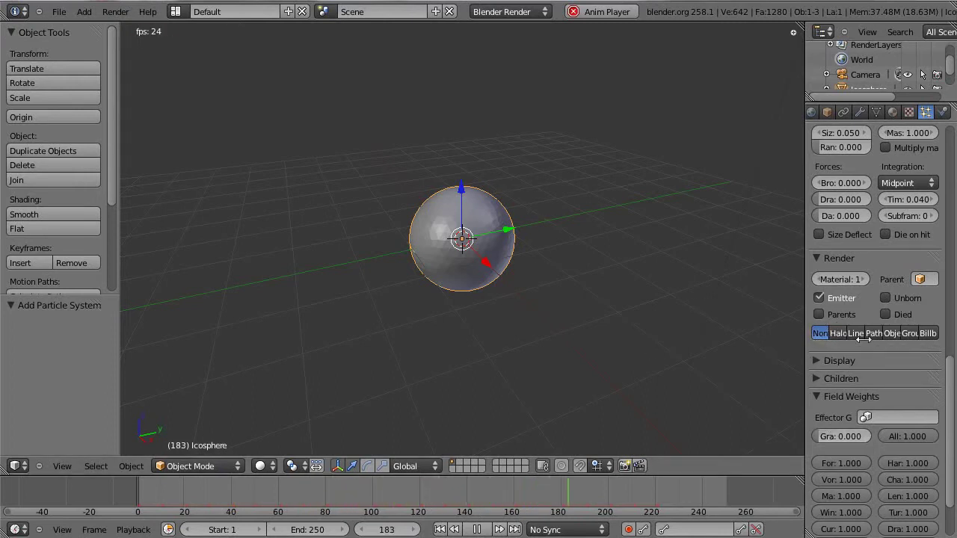
left_click(826, 360)
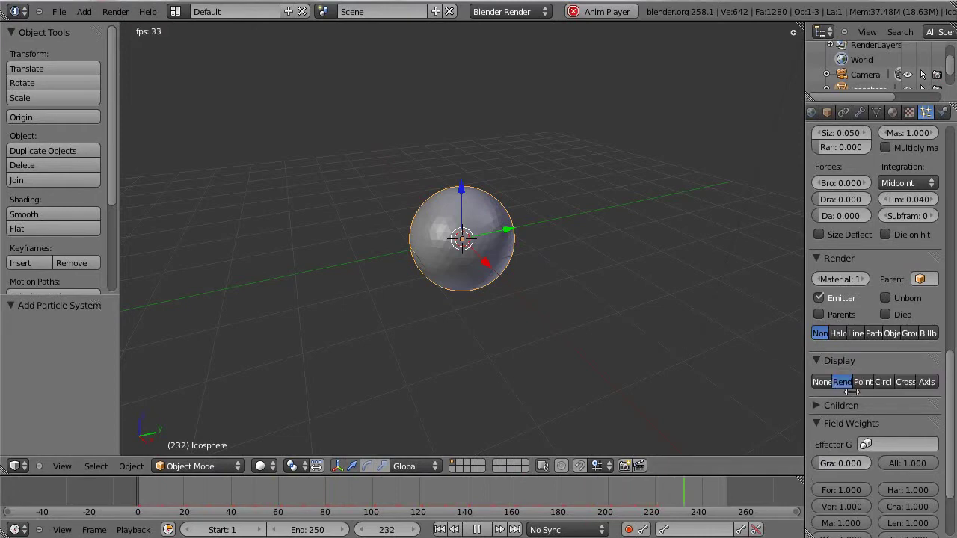
left_click(864, 381)
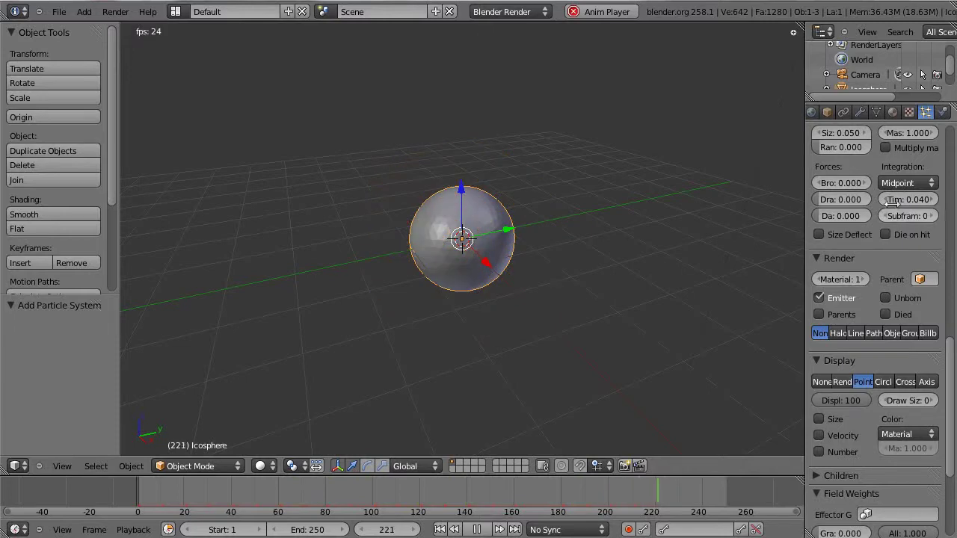
Add a cube mesh around the icosphere at the scene's centre
scroll(901, 304, "up", 7)
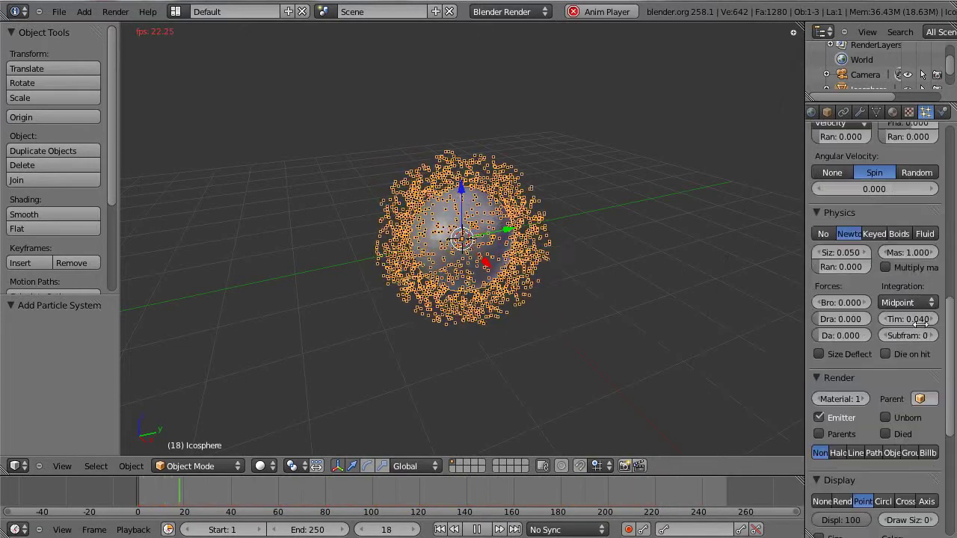
scroll(912, 305, "up", 15)
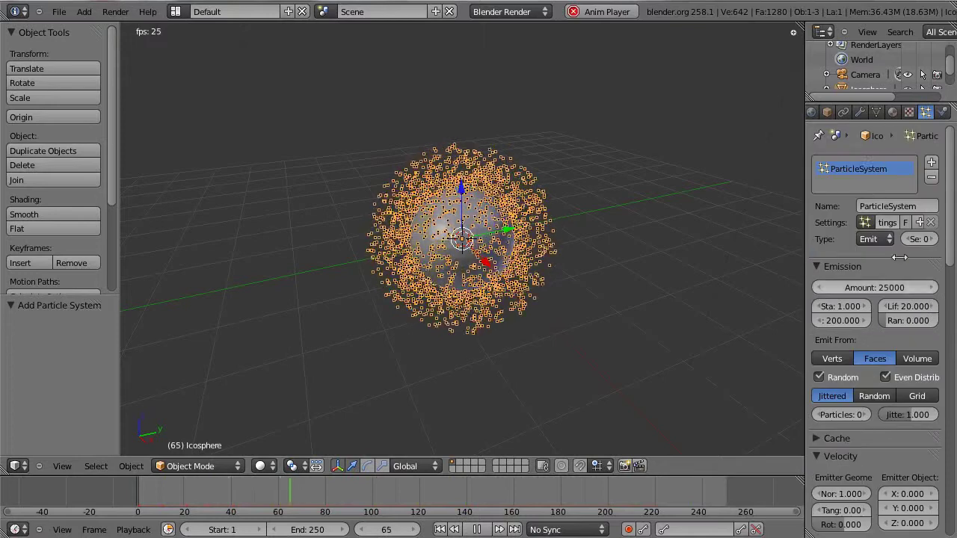
scroll(463, 227, "down", 3)
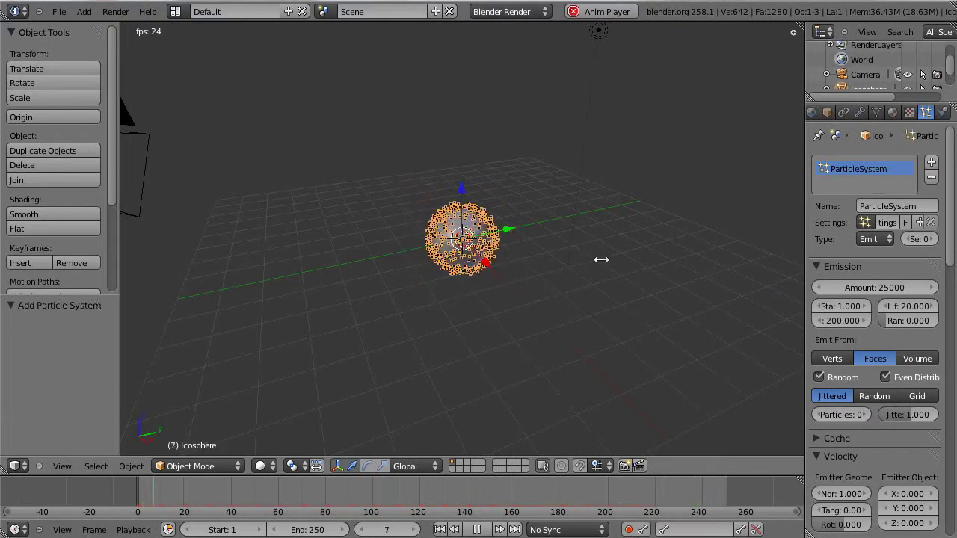
key("shift+a")
mouse_move(536, 247)
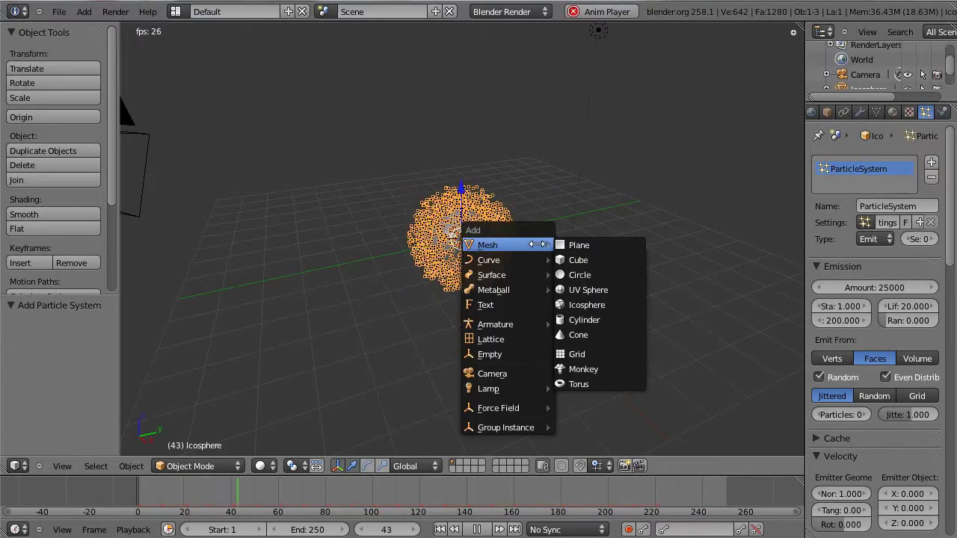
left_click(610, 260)
scroll(551, 312, "up", 1)
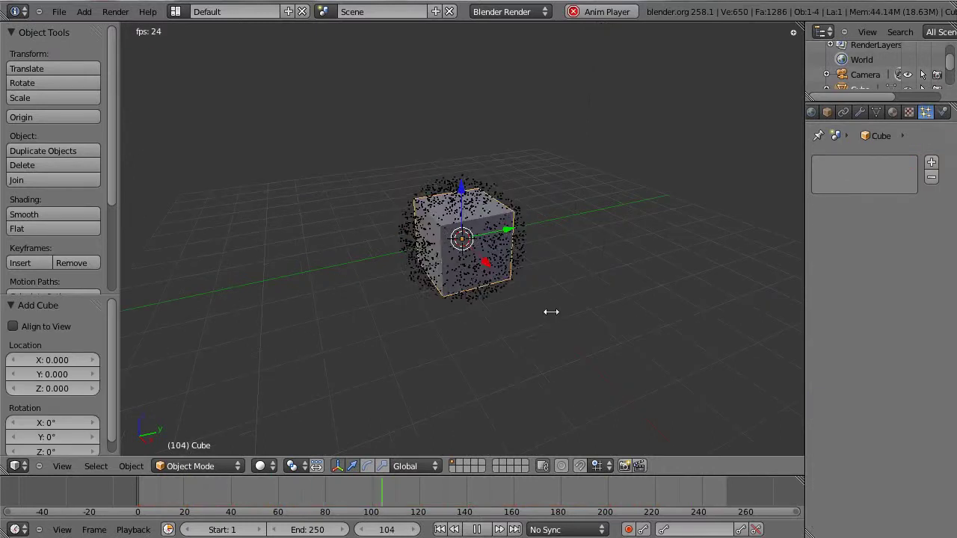
Show the scene in wireframe and scale the cube up until it amply encloses the whole particle cloud
key("s")
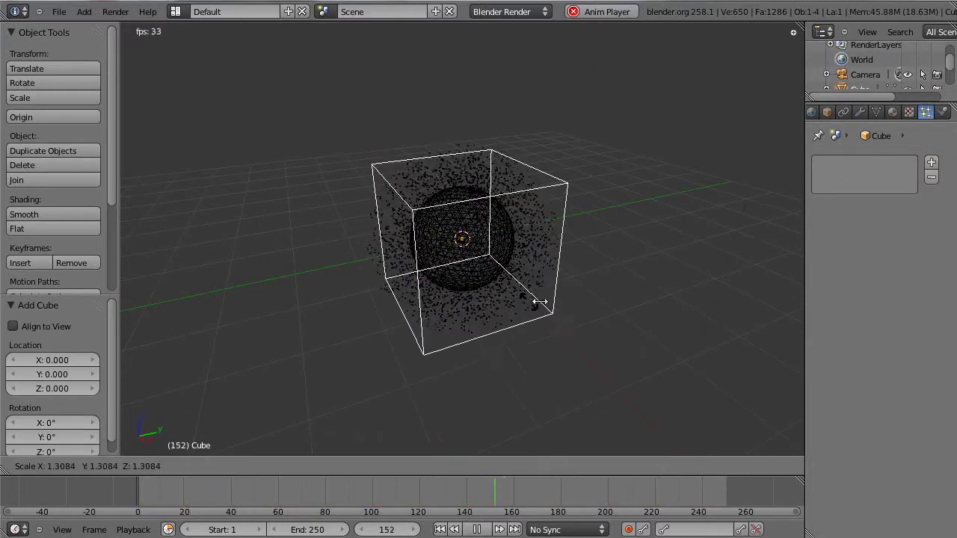
left_click(654, 270)
middle_click_drag(446, 321, 476, 271)
key("s")
left_click(520, 297)
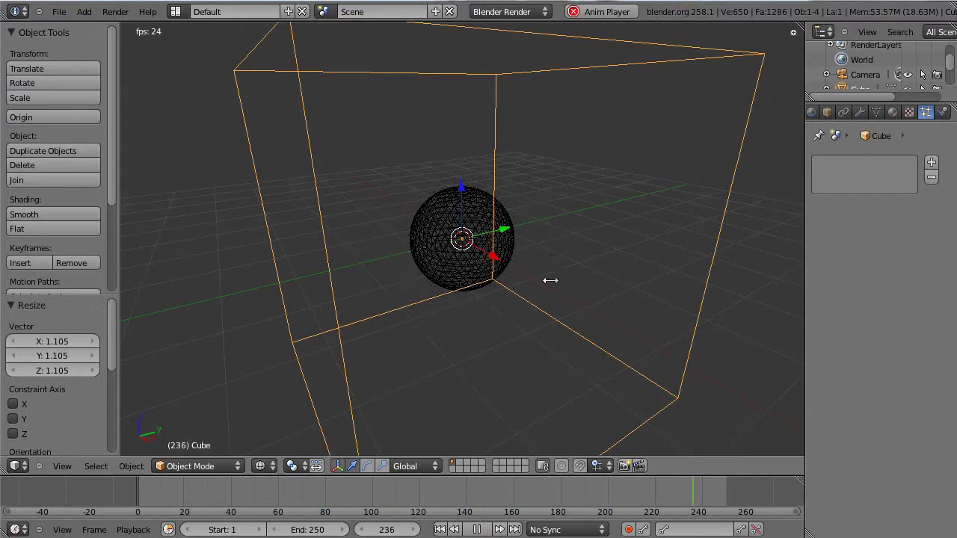
Enable smoke physics on the enclosing cube and set its smoke type to Domain
scroll(500, 304, "down", 3)
middle_click_drag(327, 235, 316, 318)
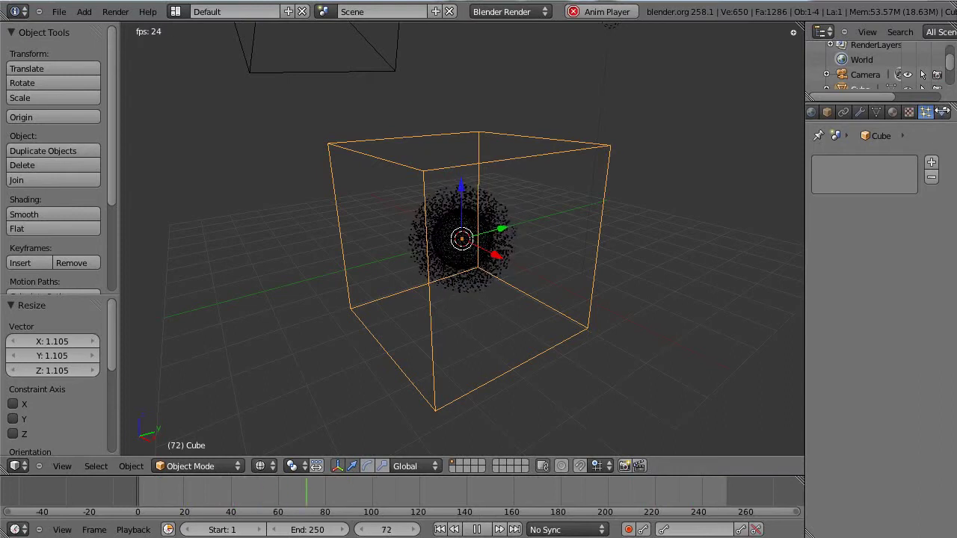
left_click(944, 112)
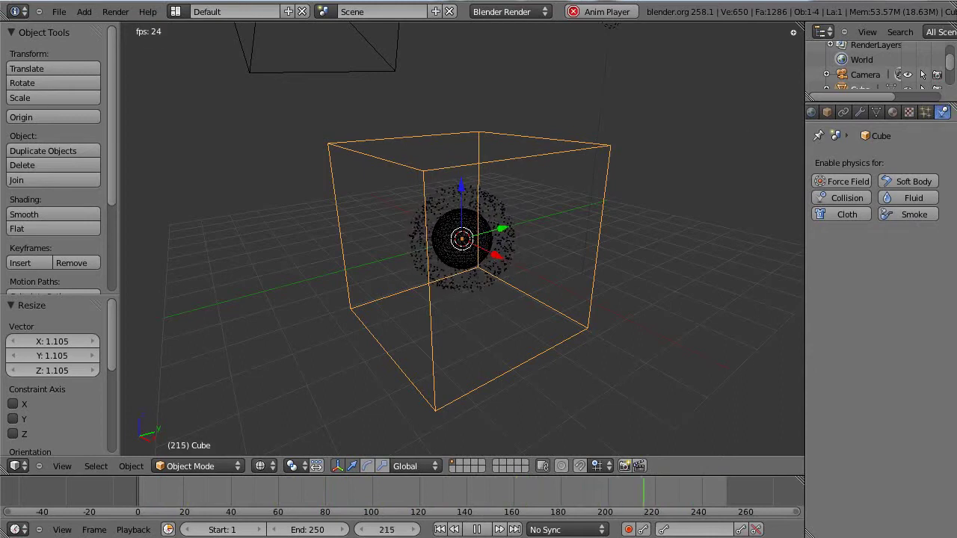
left_click(914, 215)
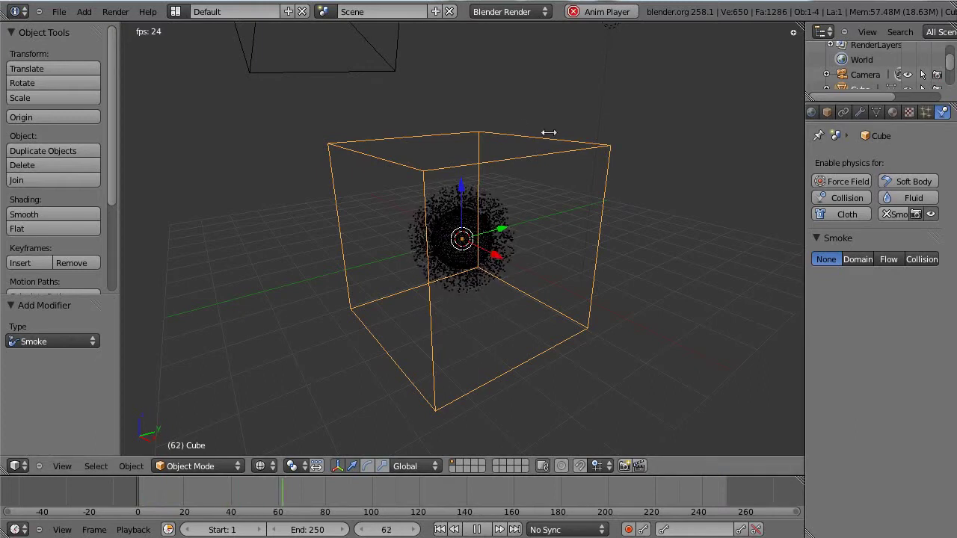
left_click(857, 259)
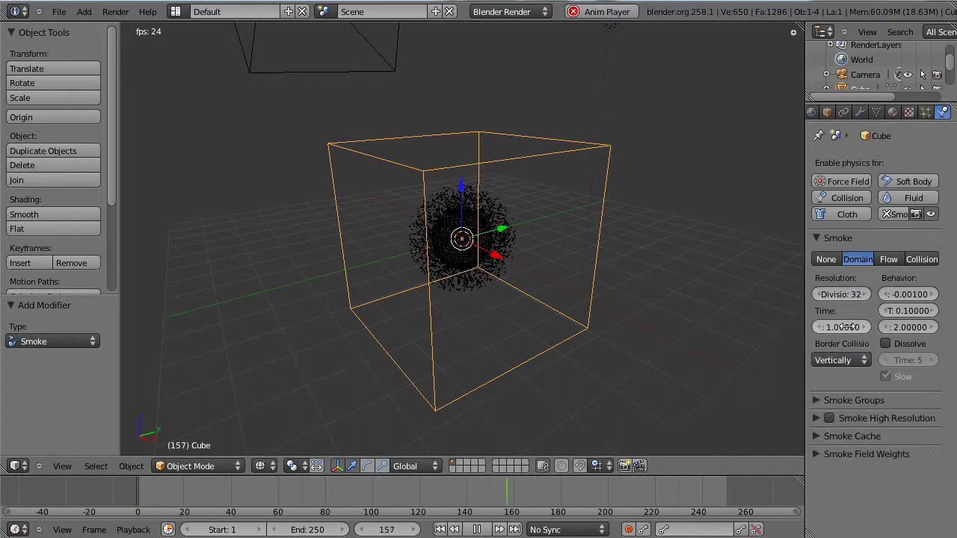
Enable smoke physics on the icosphere and set its smoke type to Flow
middle_click_drag(522, 329, 569, 234, "ctrl")
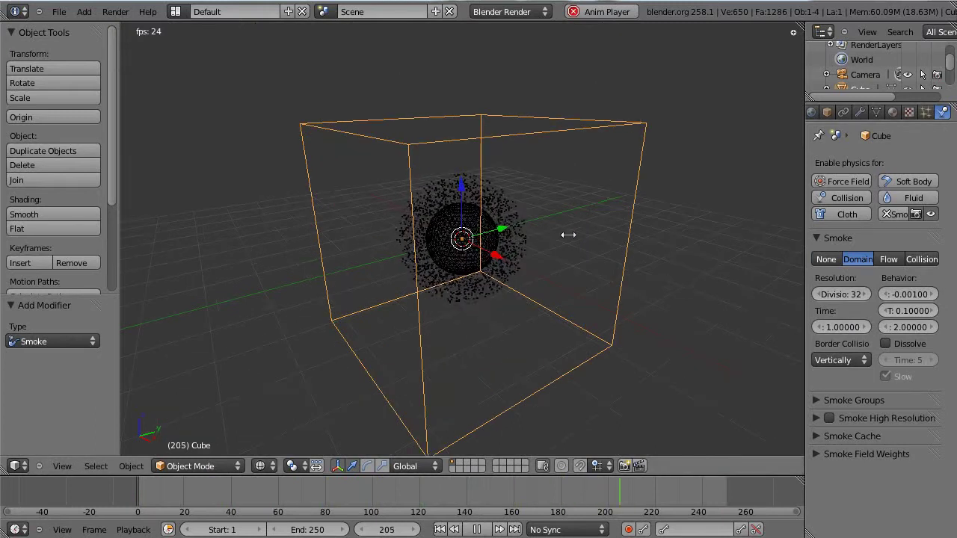
right_click(449, 224)
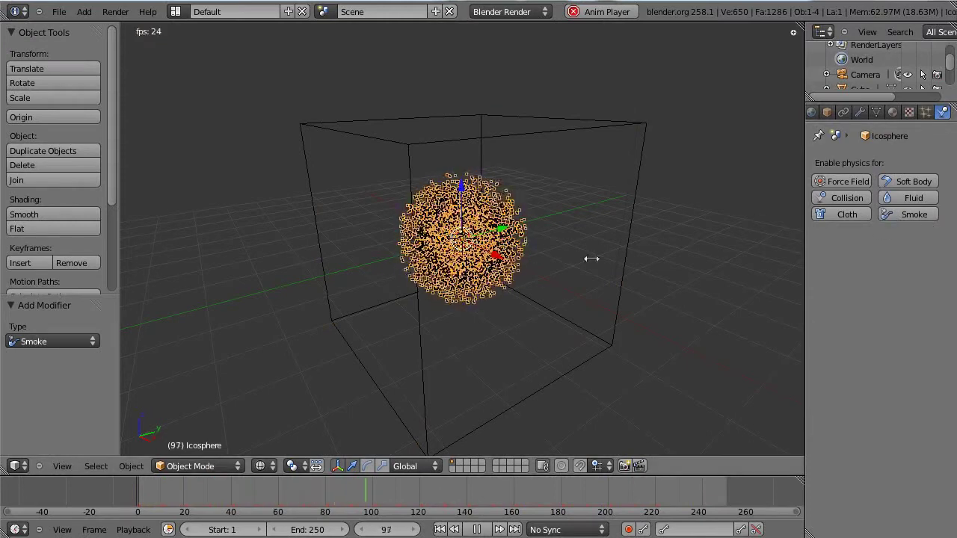
left_click(927, 214)
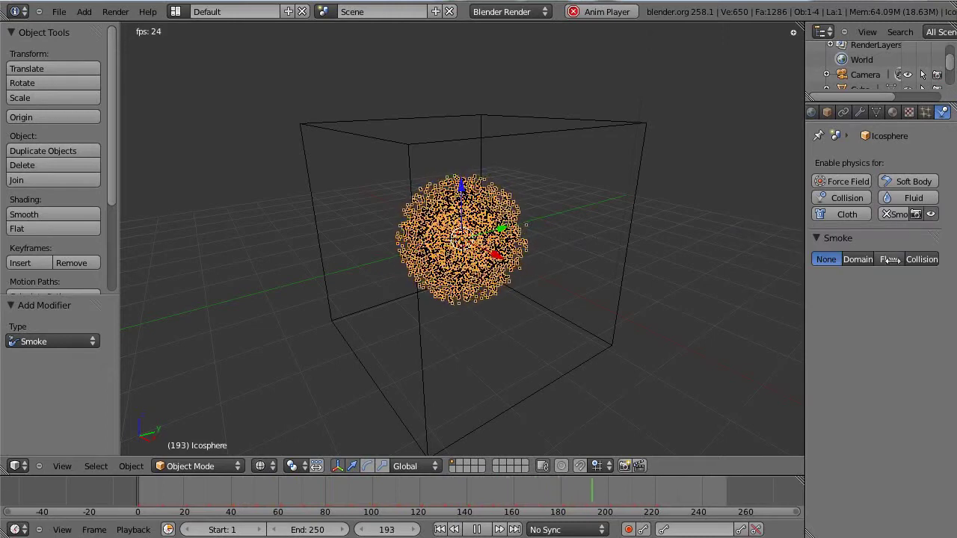
left_click(889, 259)
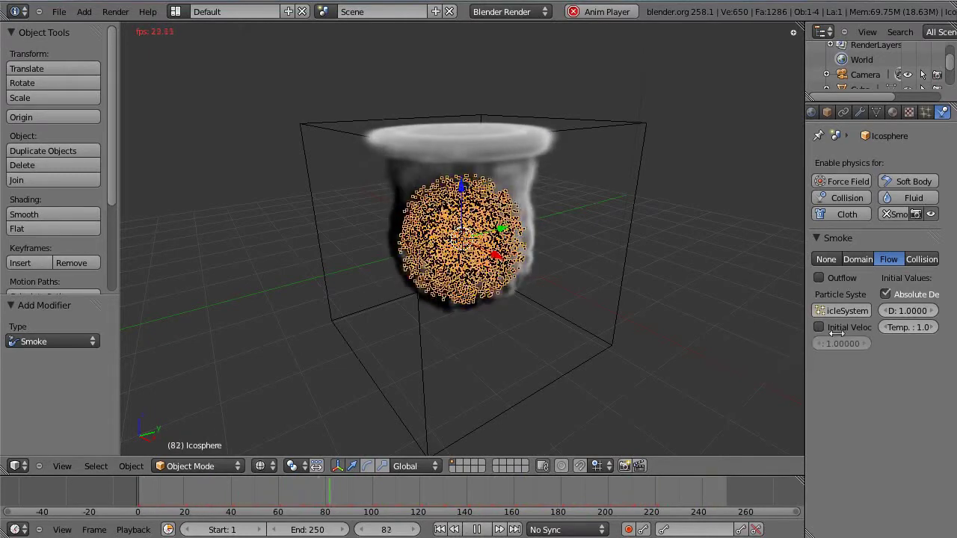
Turn on the icosphere flow's initial velocity with a multiplier of 2 and set its temperature to 0.5
left_click(838, 329)
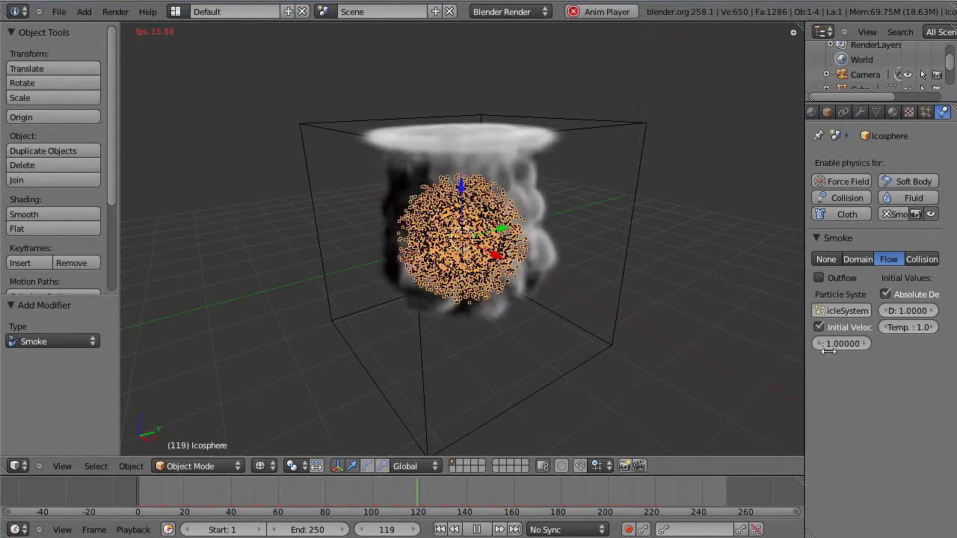
left_click_drag(825, 344, 954, 359)
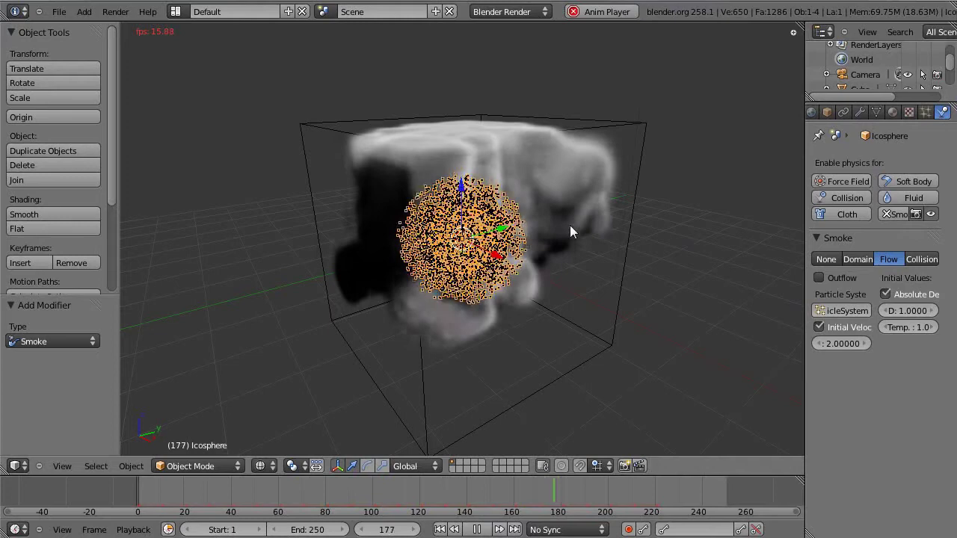
middle_click_drag(538, 248, 479, 186)
scroll(751, 263, "up", 5)
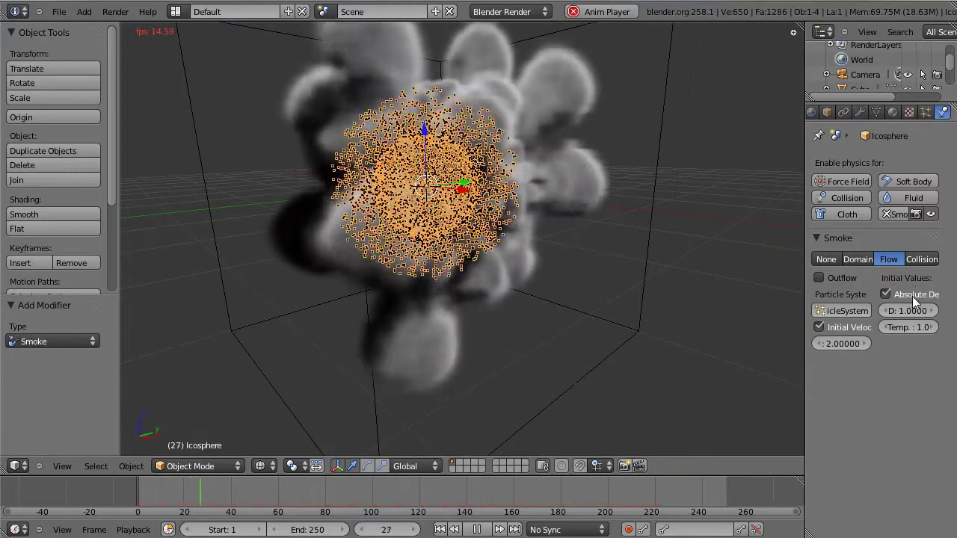
left_click(904, 327)
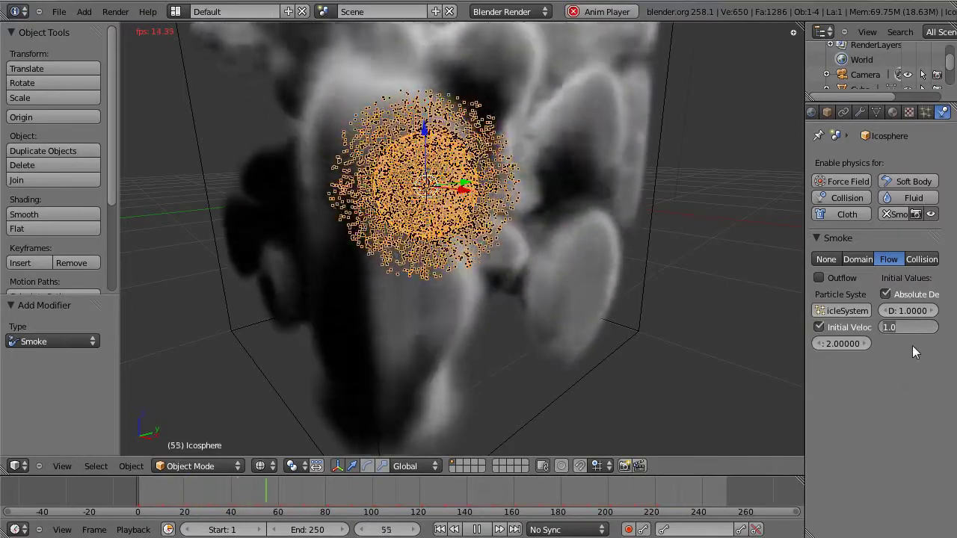
type("0.5")
key("Return")
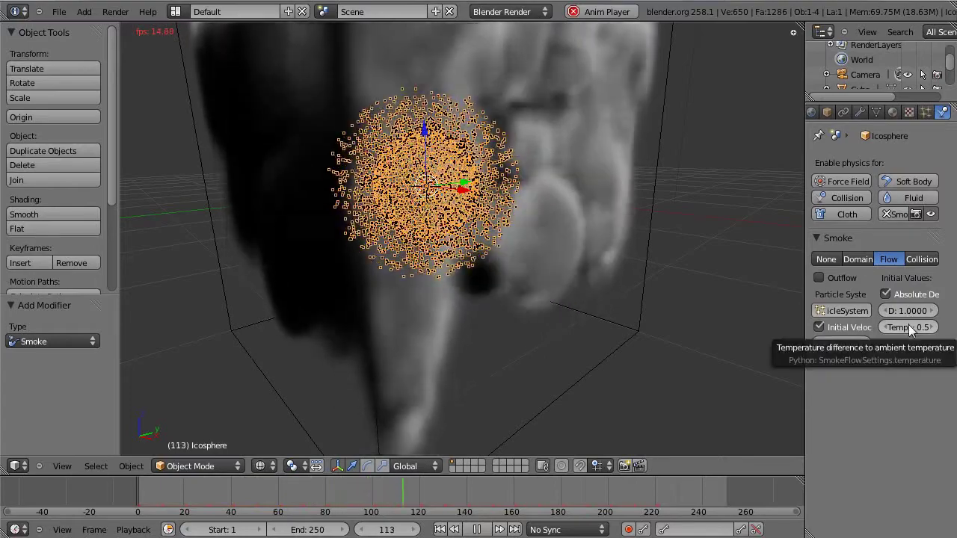
Select the domain cube and set its smoke resolution to 50 divisions
middle_click_drag(513, 189, 439, 241)
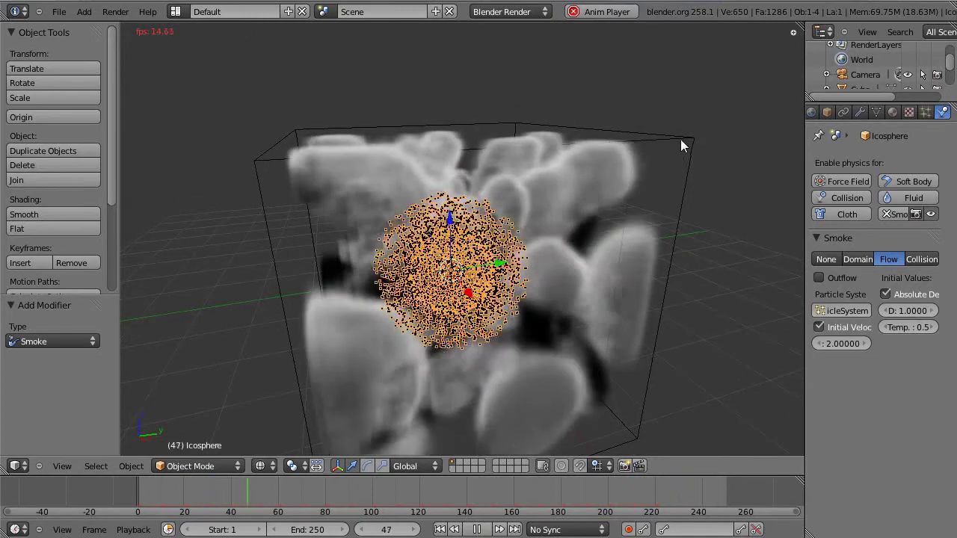
right_click(682, 140)
middle_click_drag(469, 75, 453, 49, "shift")
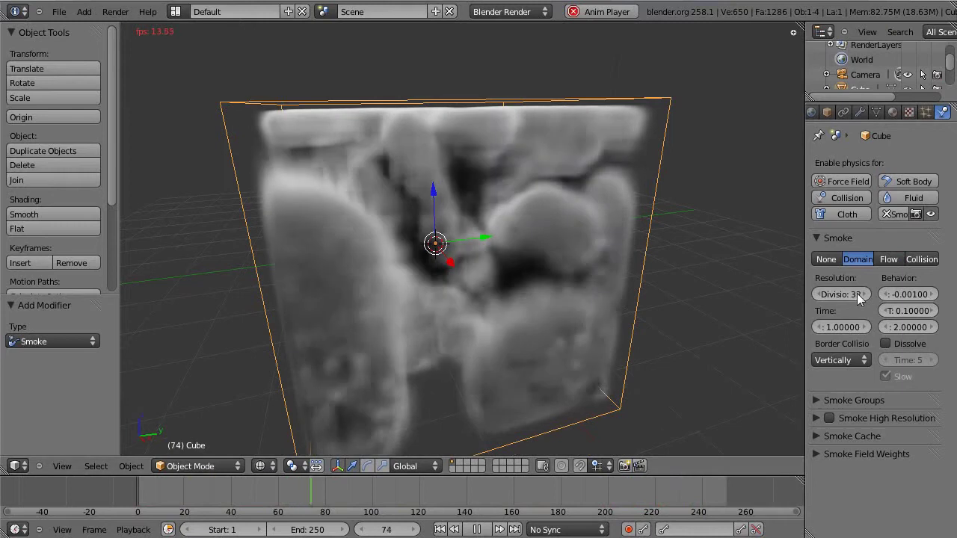
left_click(857, 293)
type("50")
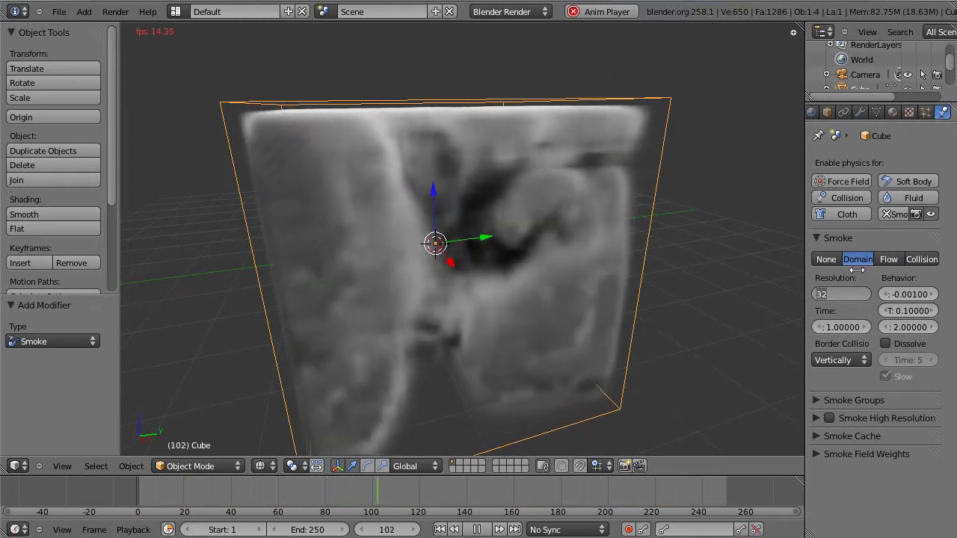
key("Return")
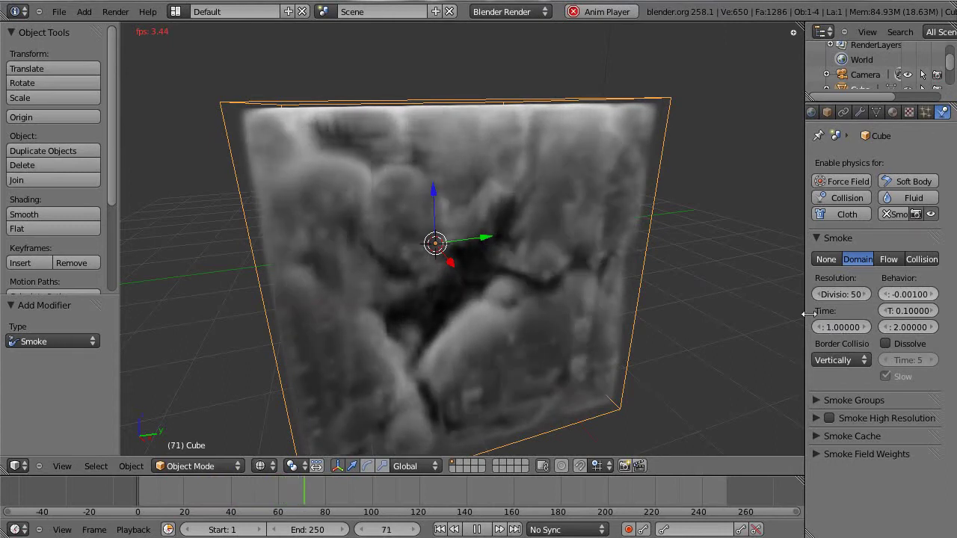
Set the domain's border collisions to Open and replay the simulation from the start of the timeline
left_click(859, 359)
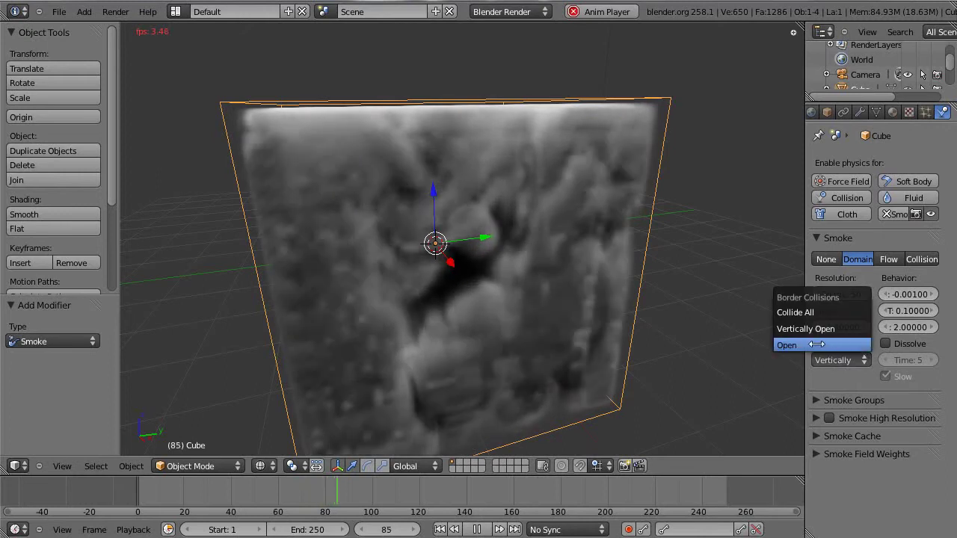
left_click(814, 344)
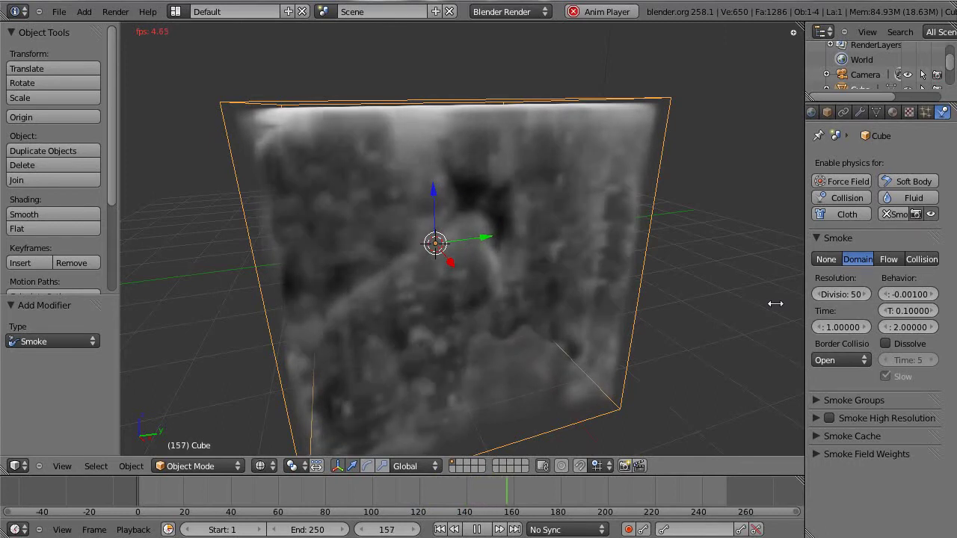
left_click(135, 489)
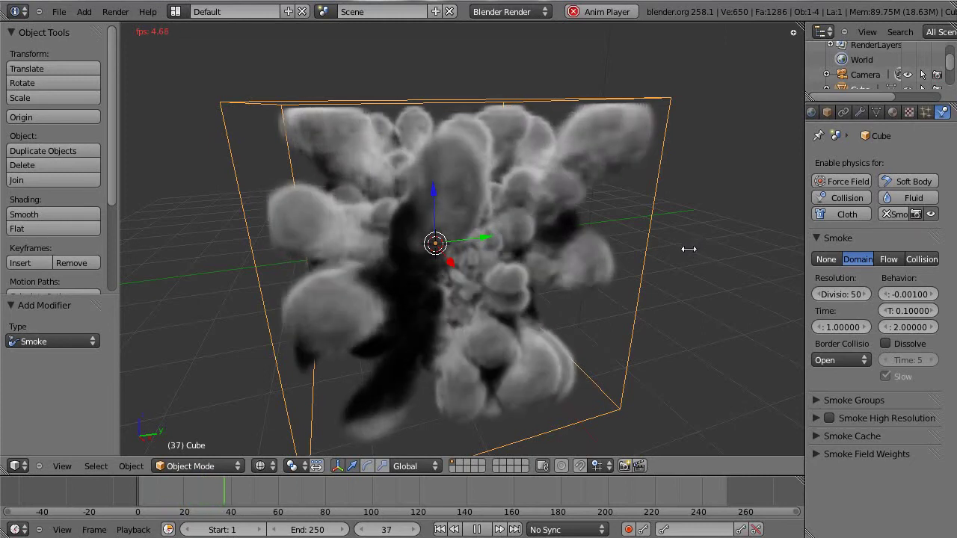
Set the domain's smoke vorticity to 4 and replay the simulation from the start
left_click(910, 328)
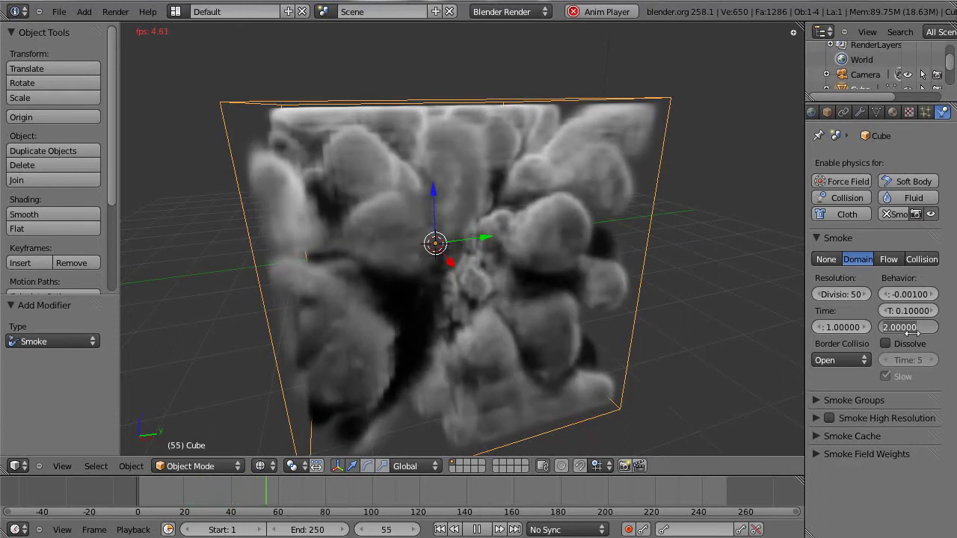
type("4")
key("Return")
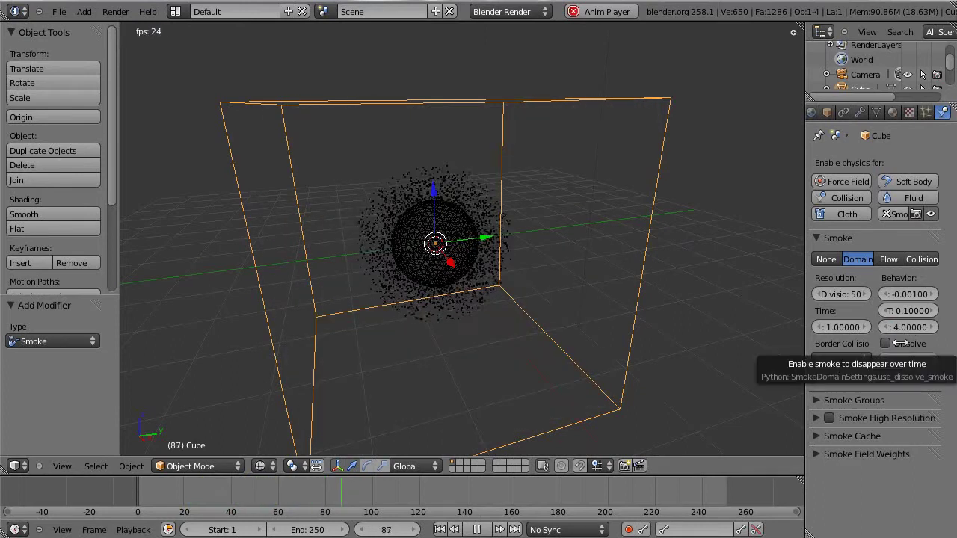
left_click(118, 491)
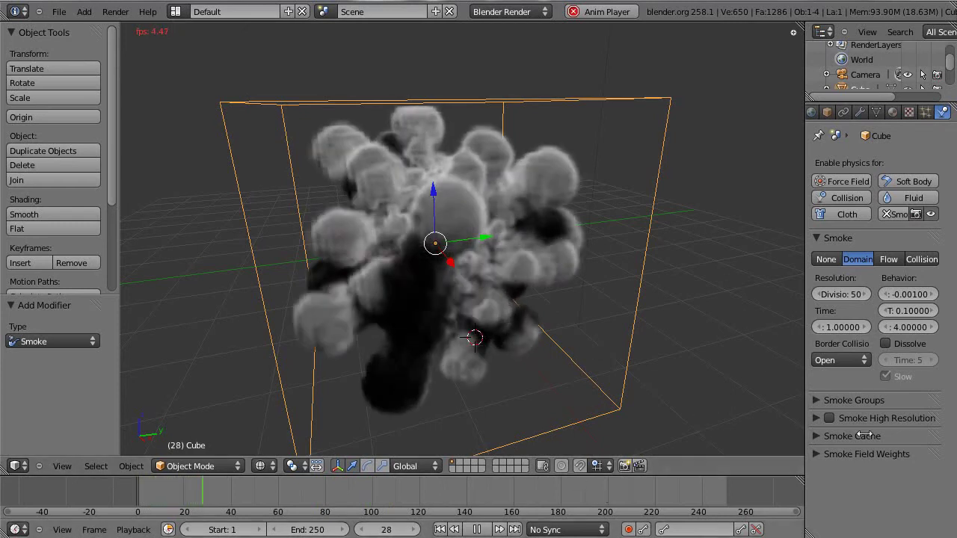
Enable smoke dissolve on the domain with a time of 25 and the Slow option off
left_click(885, 343)
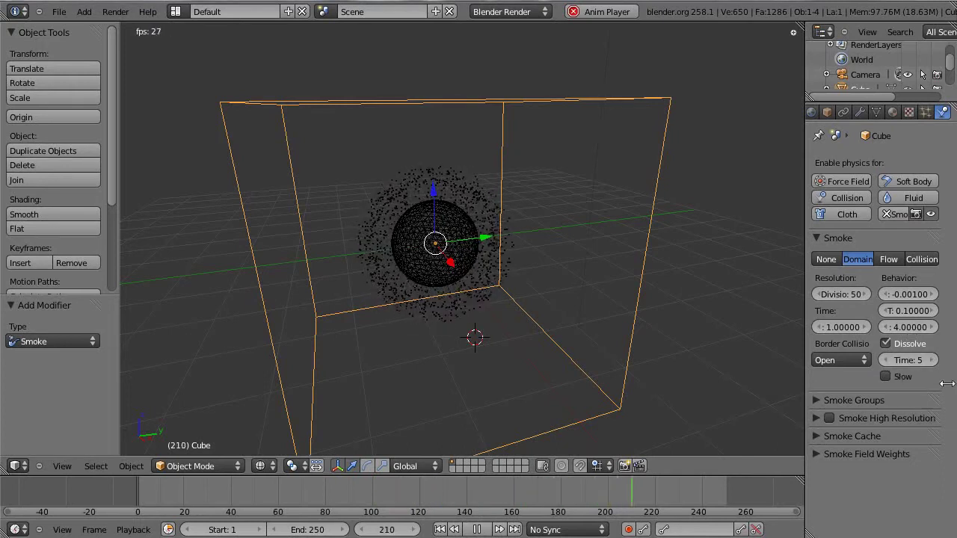
left_click(915, 361)
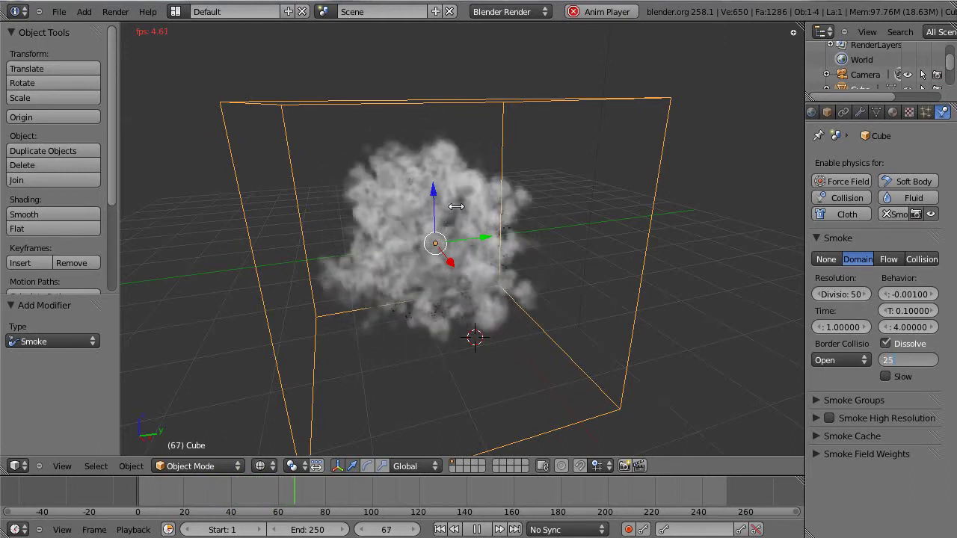
key("Return")
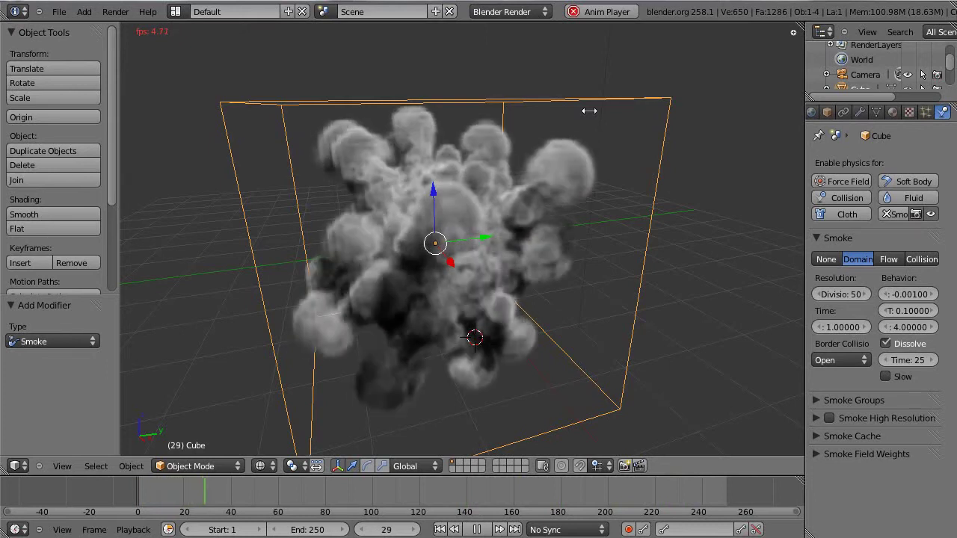
Review the smoke from another angle and look at the domain's high-resolution and texture settings
middle_click_drag(449, 164, 422, 212)
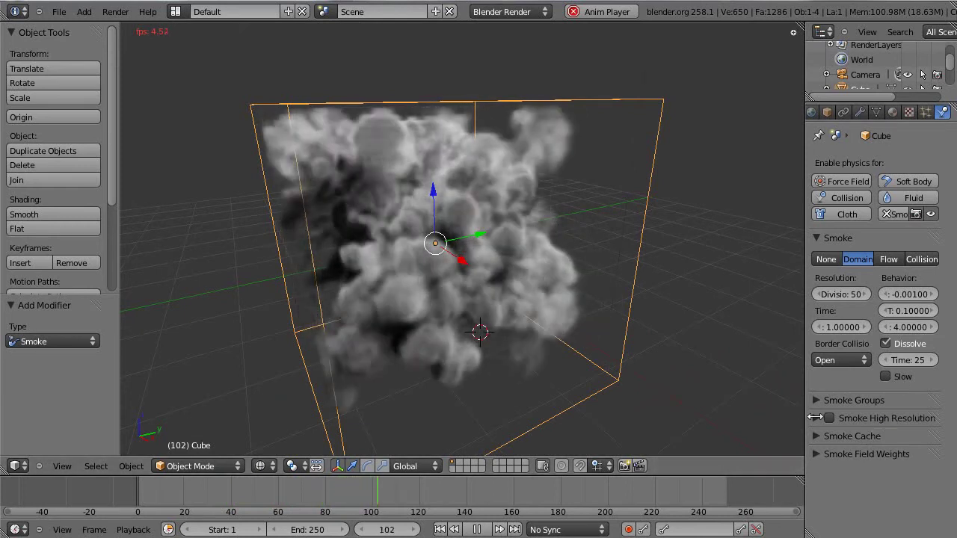
left_click(818, 418)
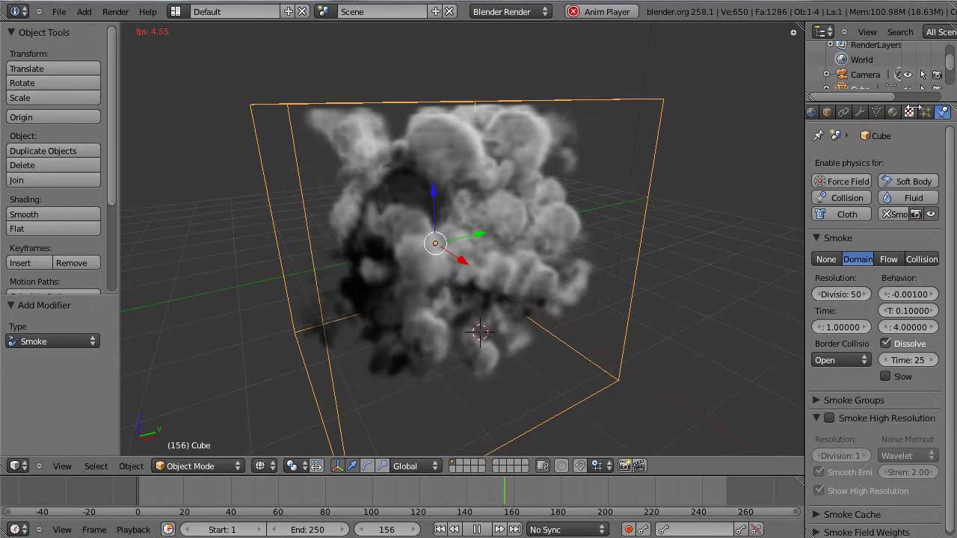
left_click(909, 111)
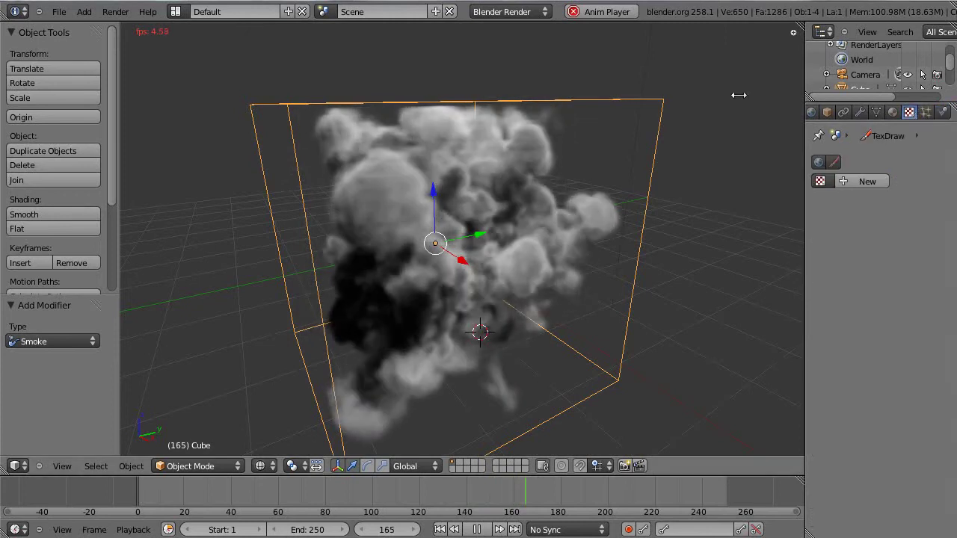
Turn off emitter rendering in the icosphere's particle system
right_click(454, 238)
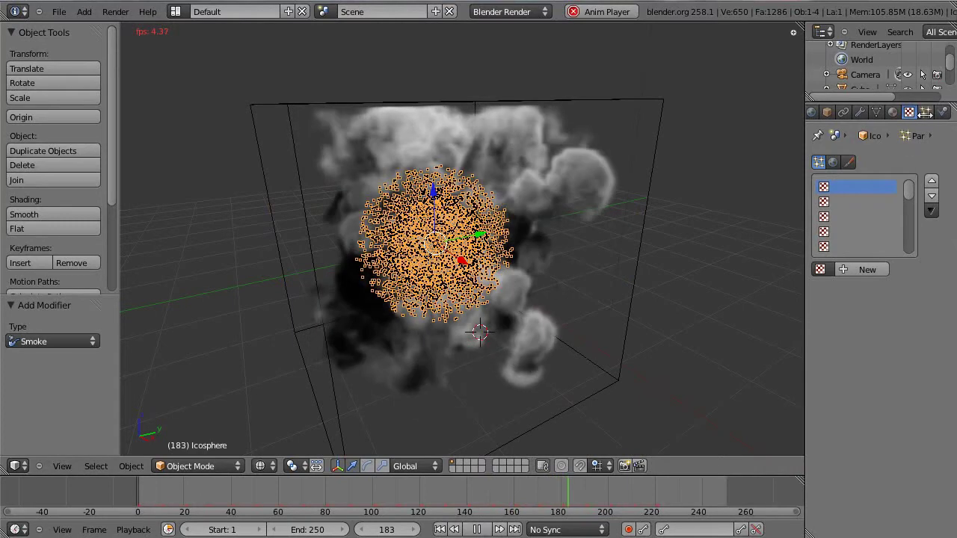
left_click(925, 112)
left_click_drag(946, 187, 942, 376)
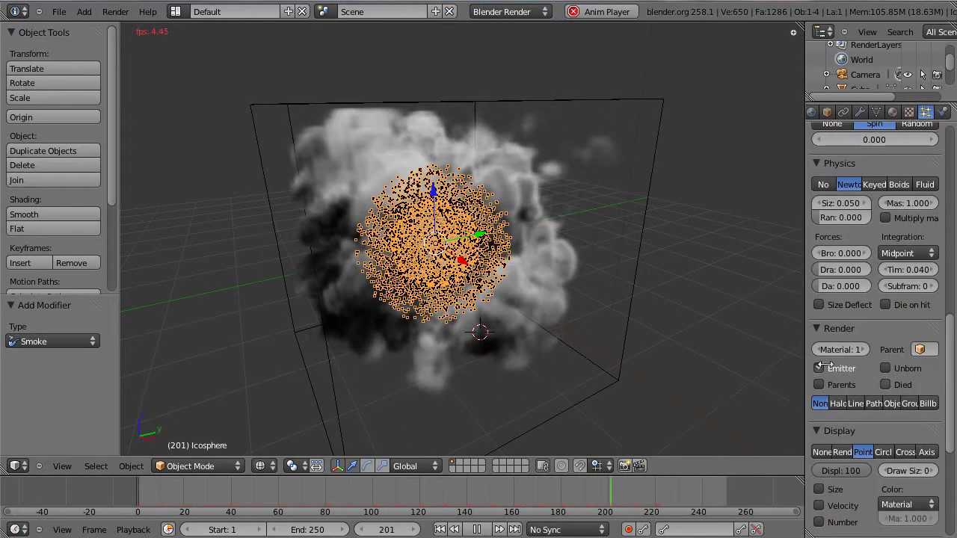
left_click(819, 368)
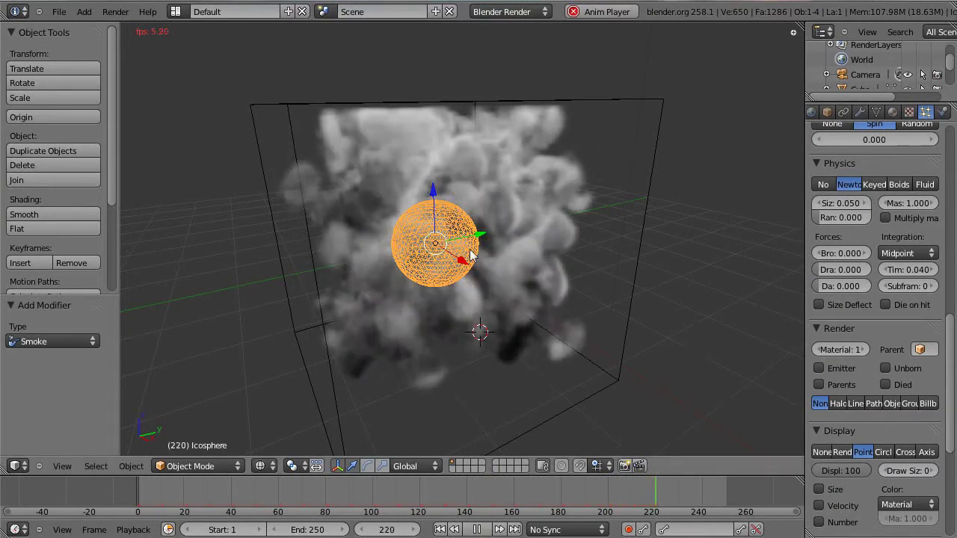
left_click_drag(948, 328, 945, 113)
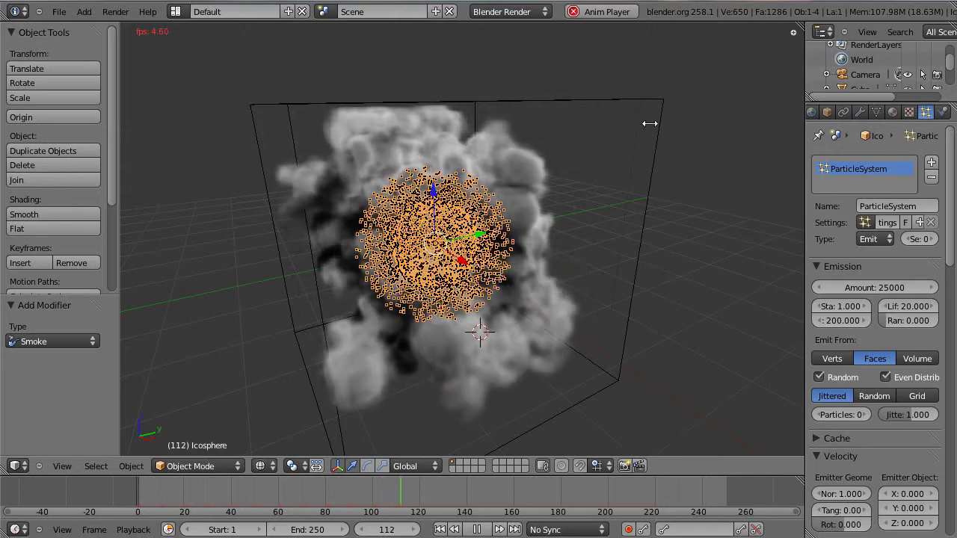
Select the domain cube, stop the animation playback and make a test render of the current frame
middle_click_drag(378, 177, 503, 176)
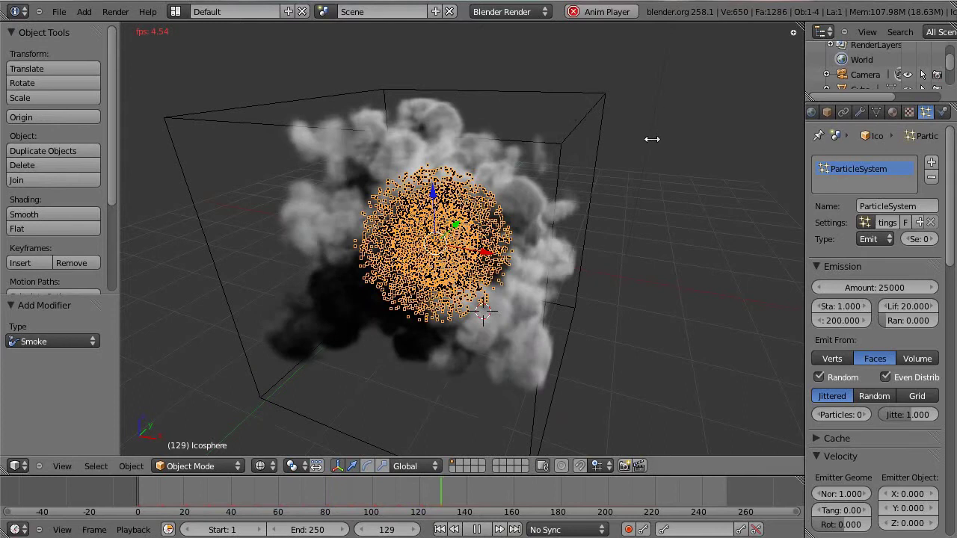
right_click(615, 141)
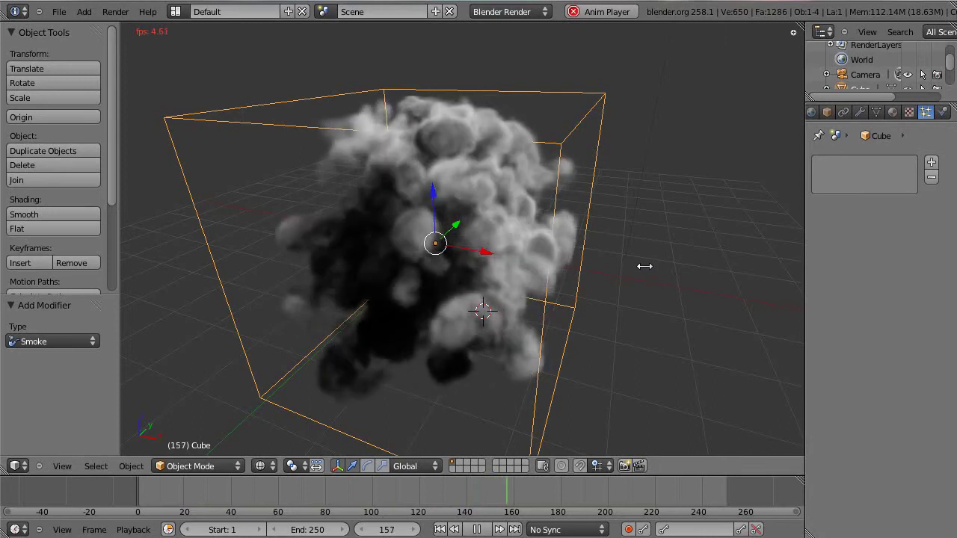
key("alt+a")
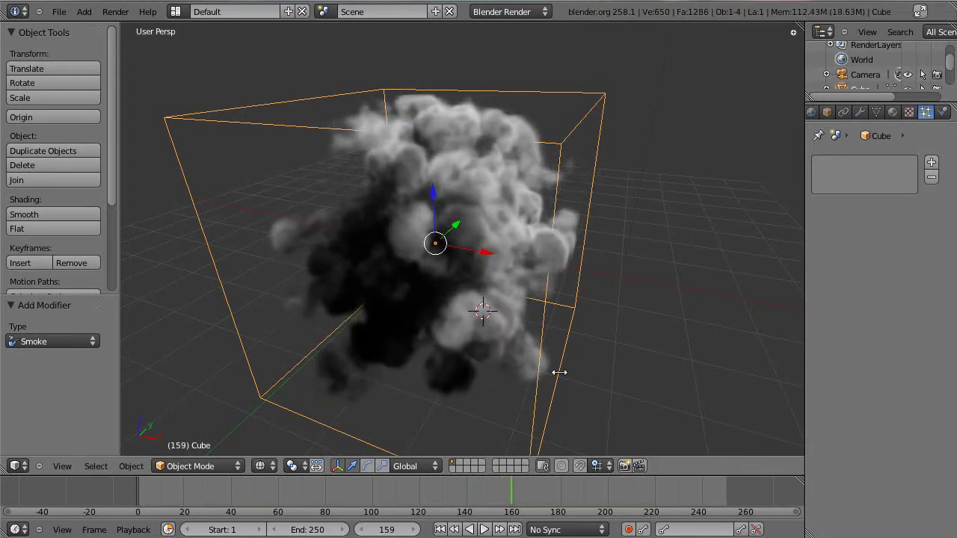
key("F12")
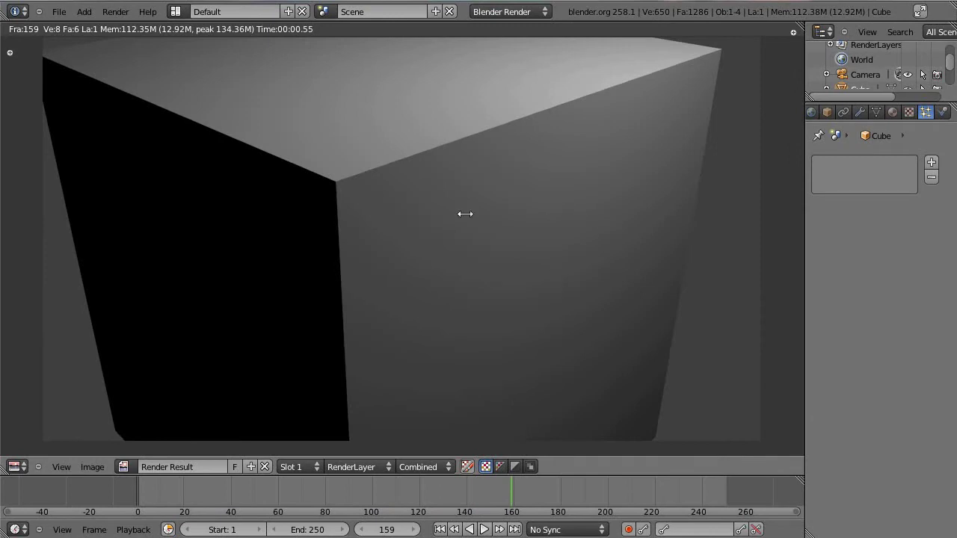
scroll(433, 168, "down", 2)
key("Escape")
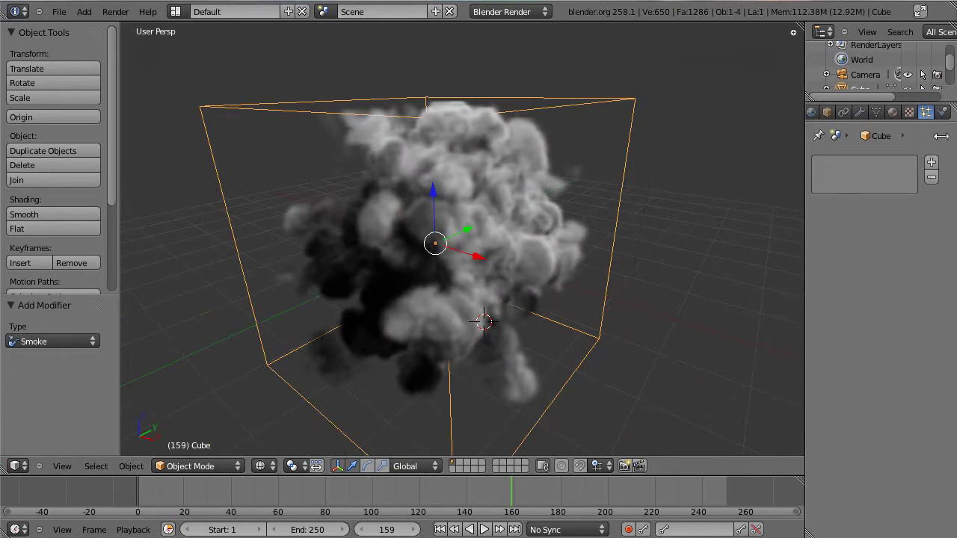
Add a new material to the domain cube and set its type to Volume
left_click(910, 111)
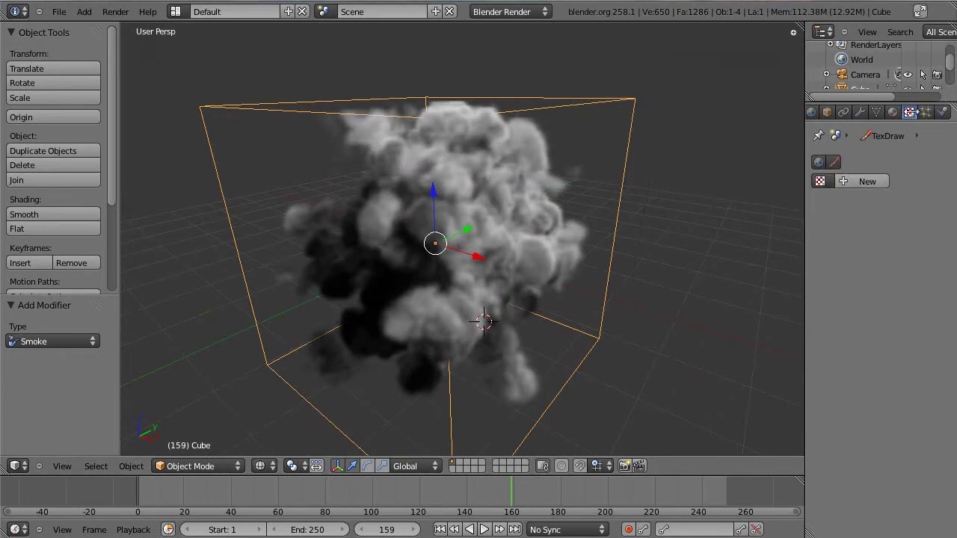
left_click(894, 111)
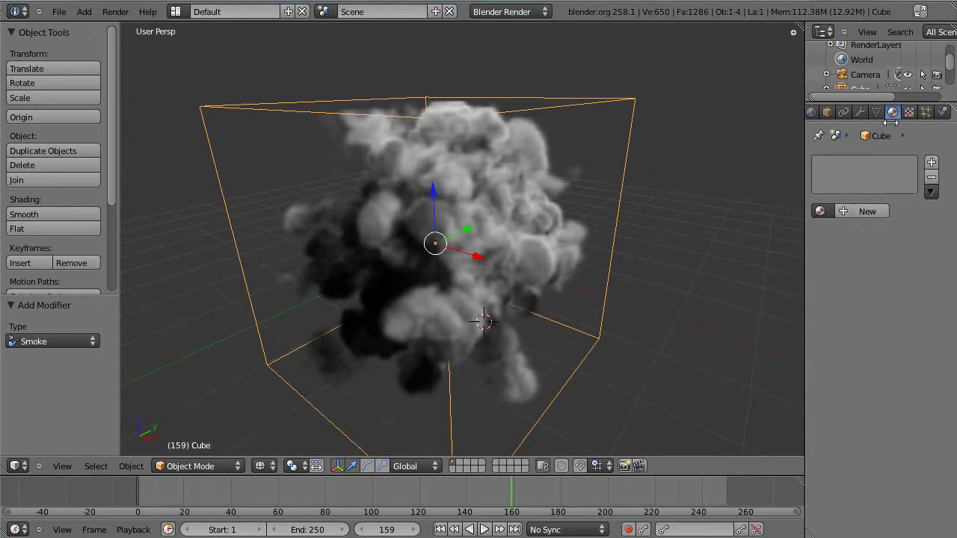
left_click(867, 212)
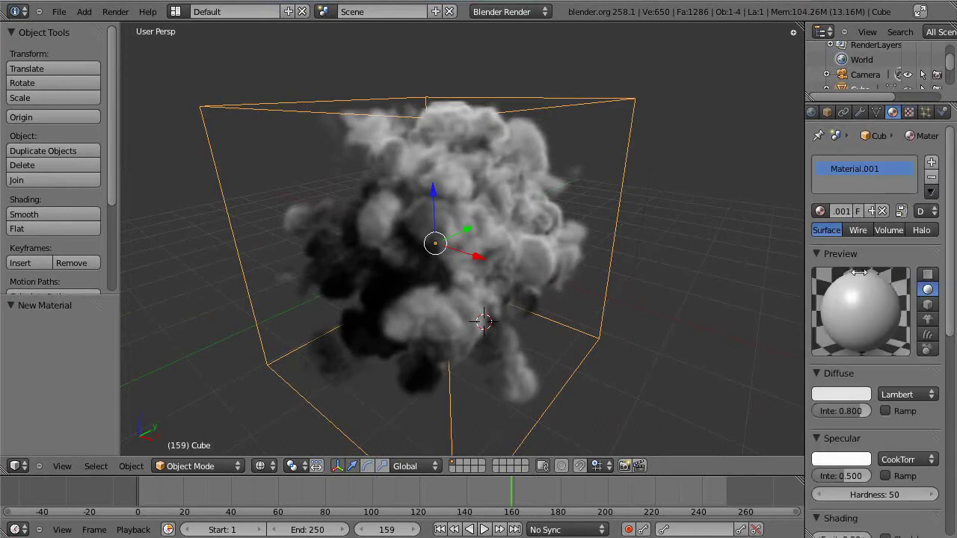
left_click(893, 231)
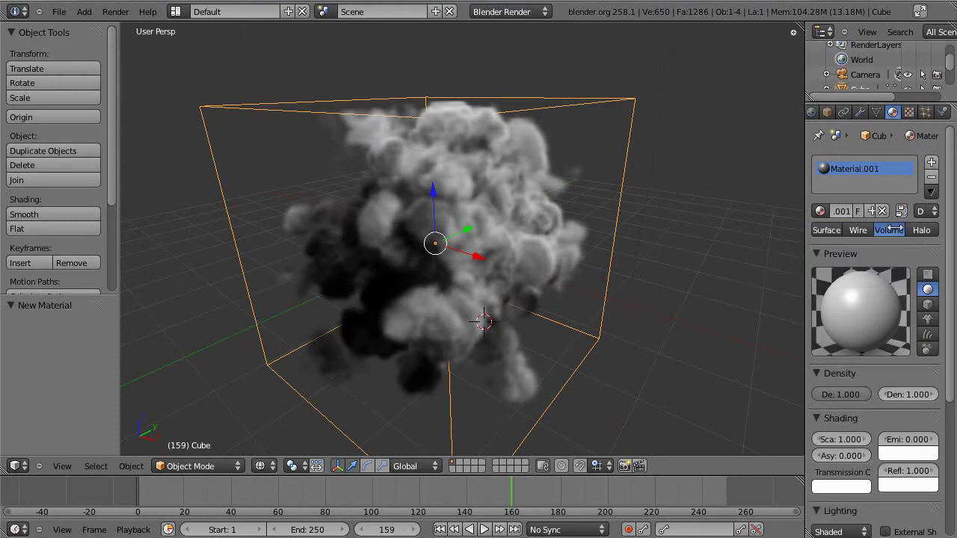
Set the volume material's density to 0 and make a test render of the current frame
scroll(897, 358, "down", 3)
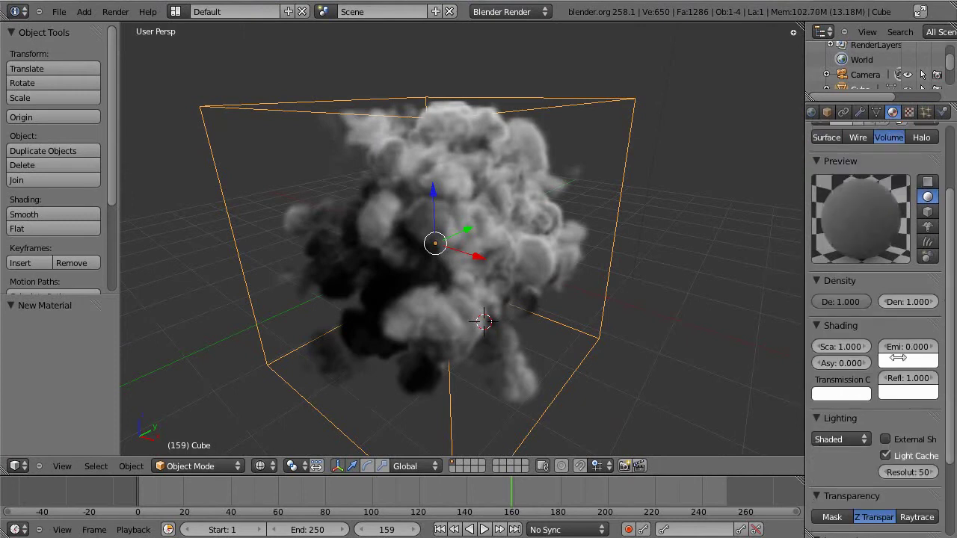
left_click(863, 302)
type("0")
key("Return")
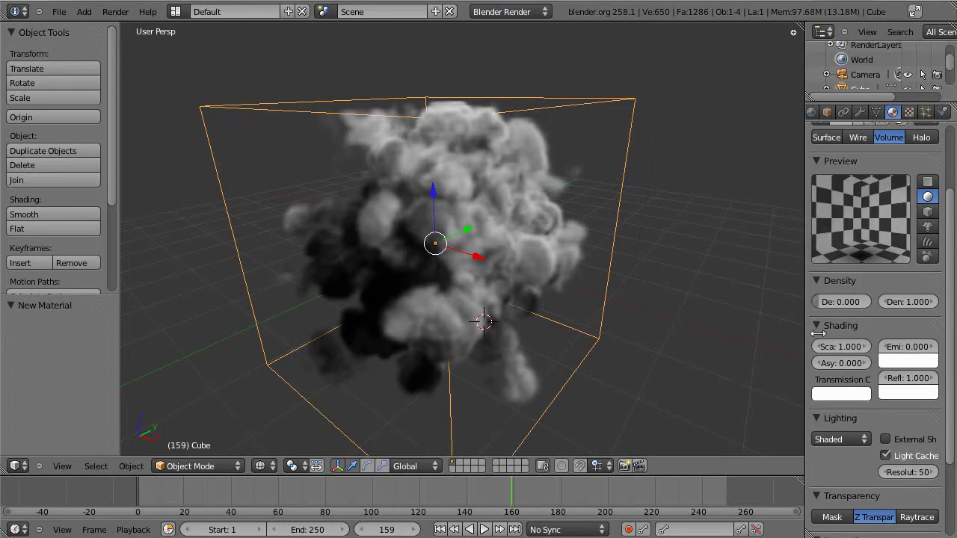
key("F12")
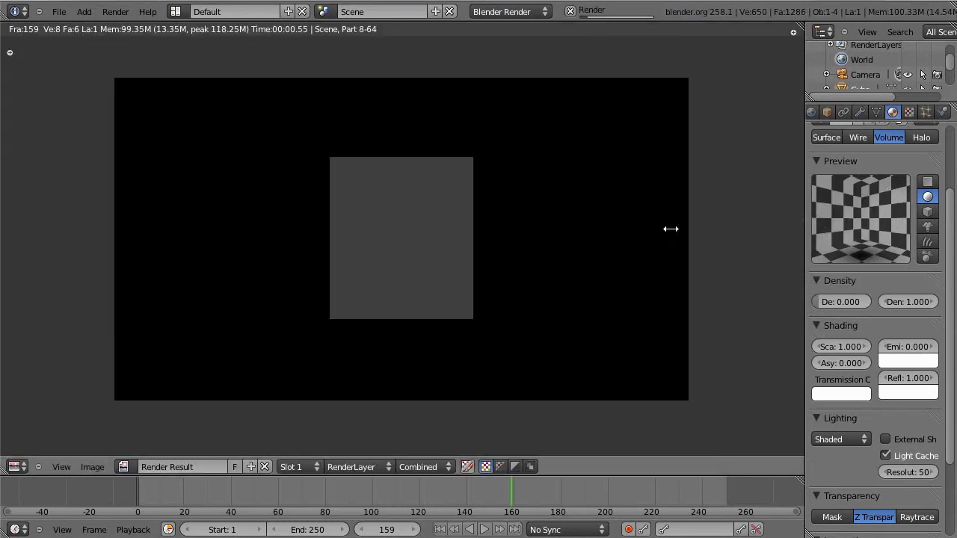
key("Escape")
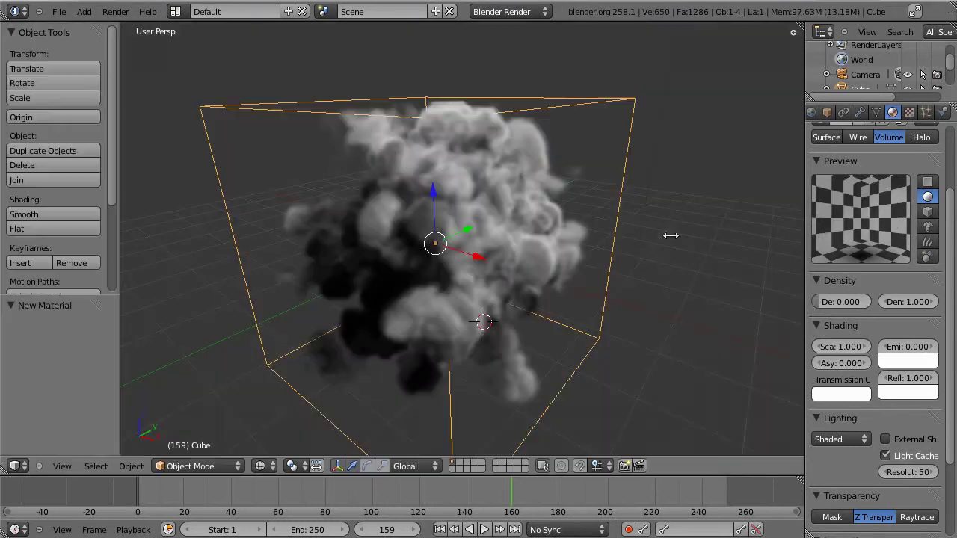
Set the volume shading's emission to 8 and its scattering to 0.5
left_click(908, 347)
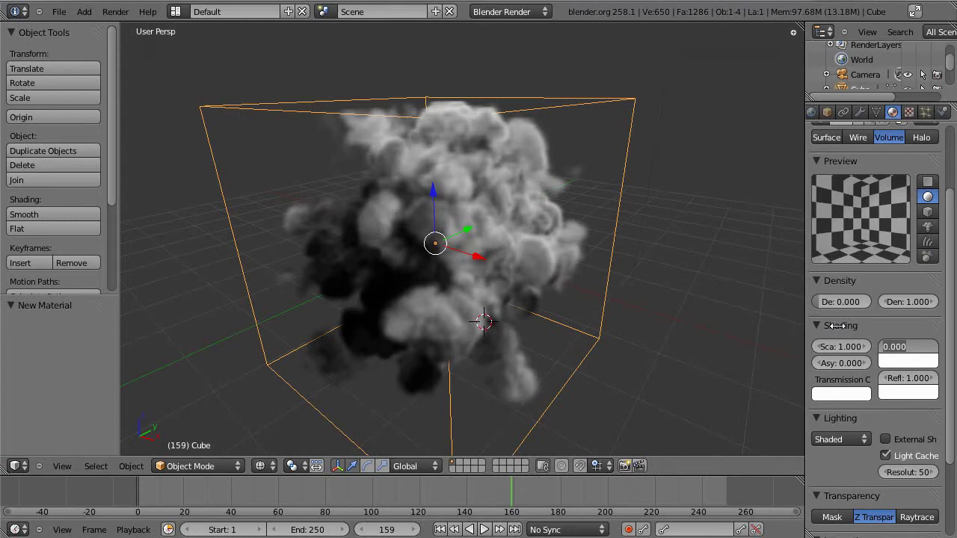
type("8")
key("Return")
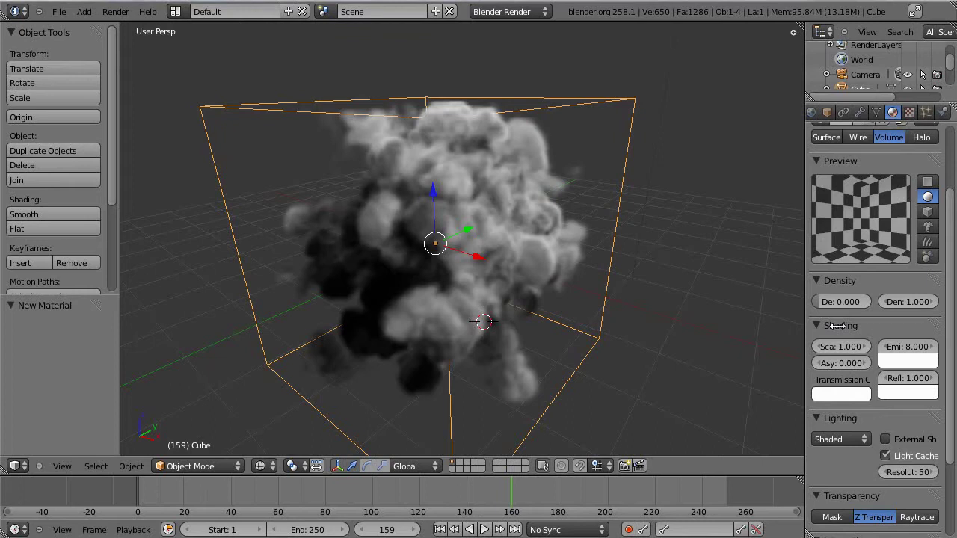
left_click(841, 346)
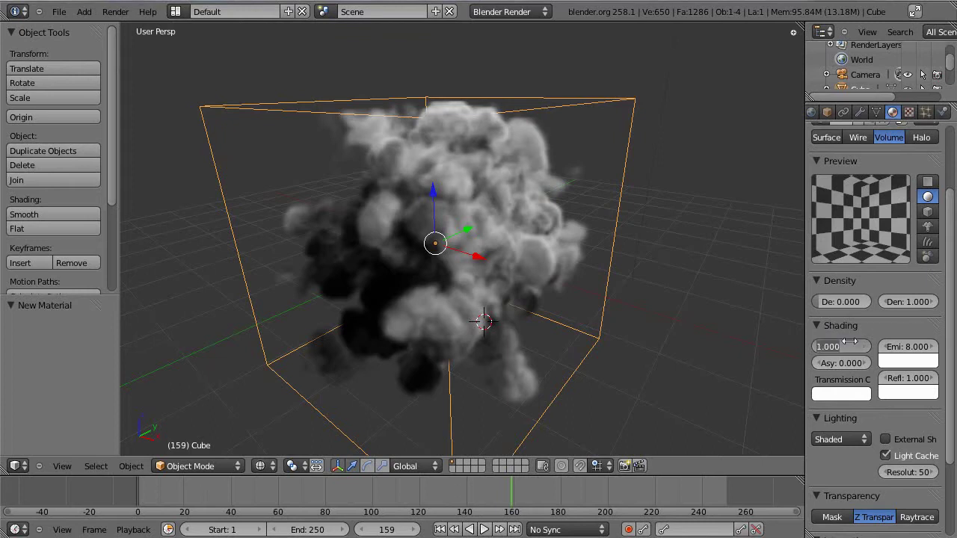
key("BackSpace")
key("Return")
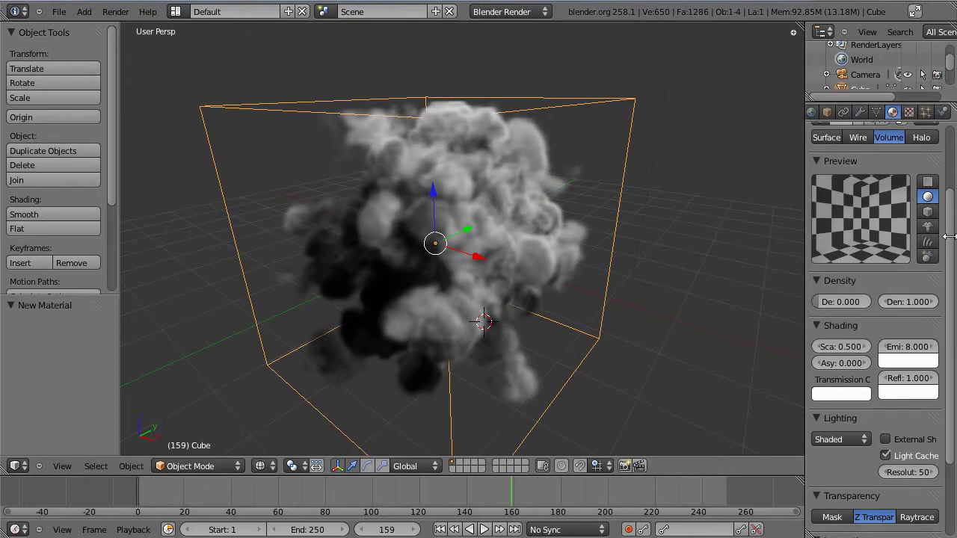
Review the volume material's lighting, transparency and integration settings, including the step size
scroll(950, 248, "down", 1)
scroll(950, 248, "down", 3)
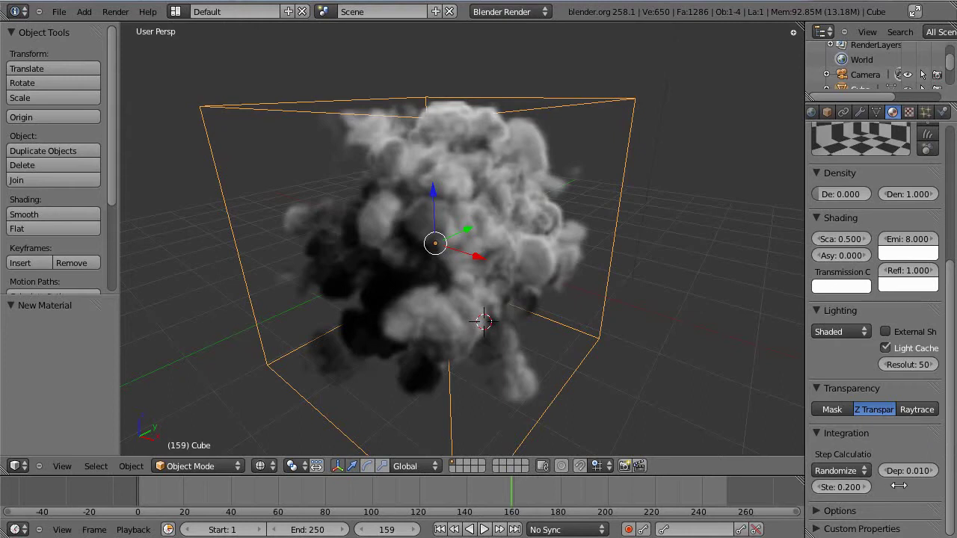
left_click(844, 488)
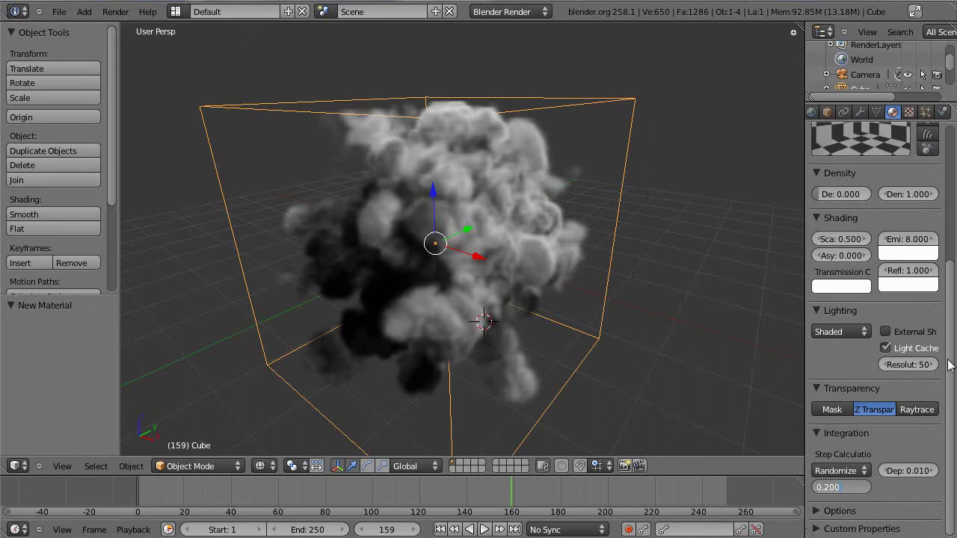
key("Return")
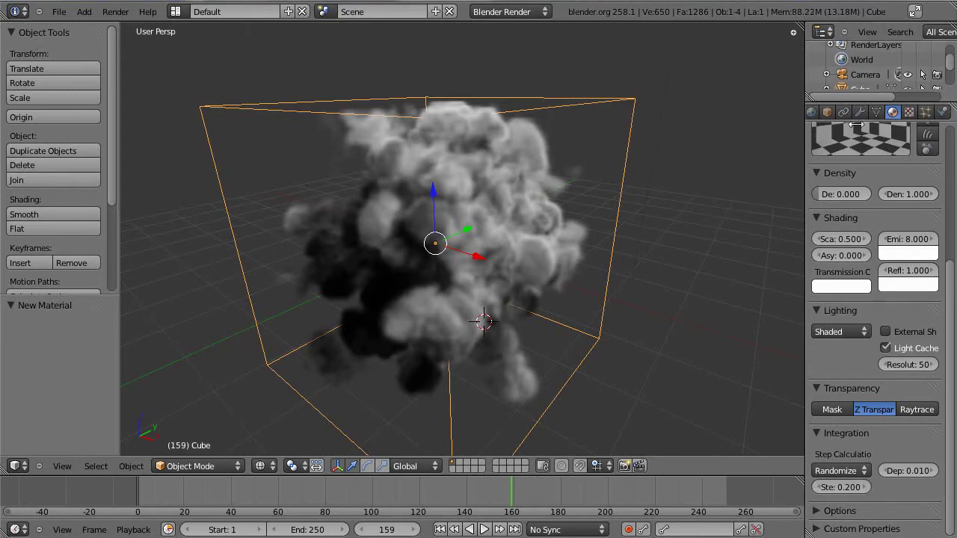
Add a Voxel Data texture to the domain's material and choose Cube as its domain object
left_click(908, 111)
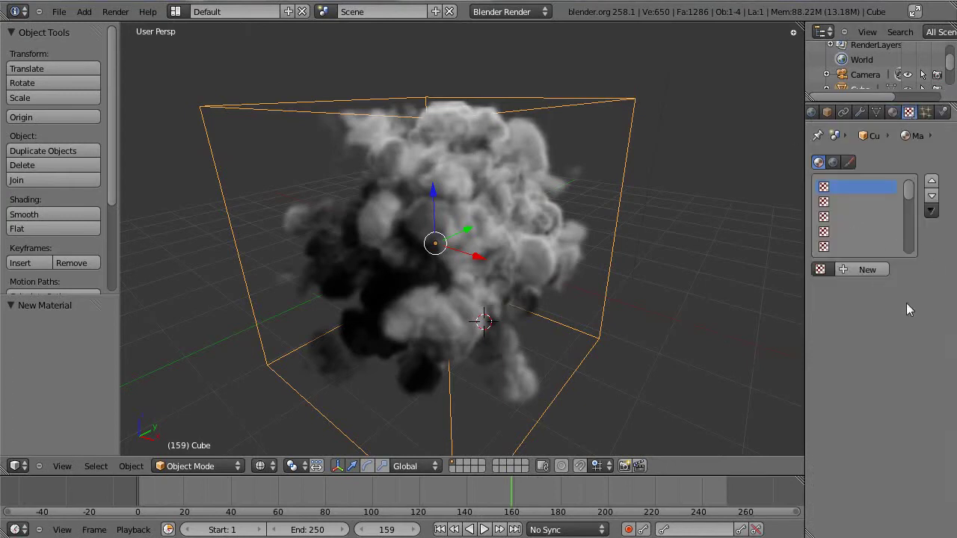
left_click(867, 270)
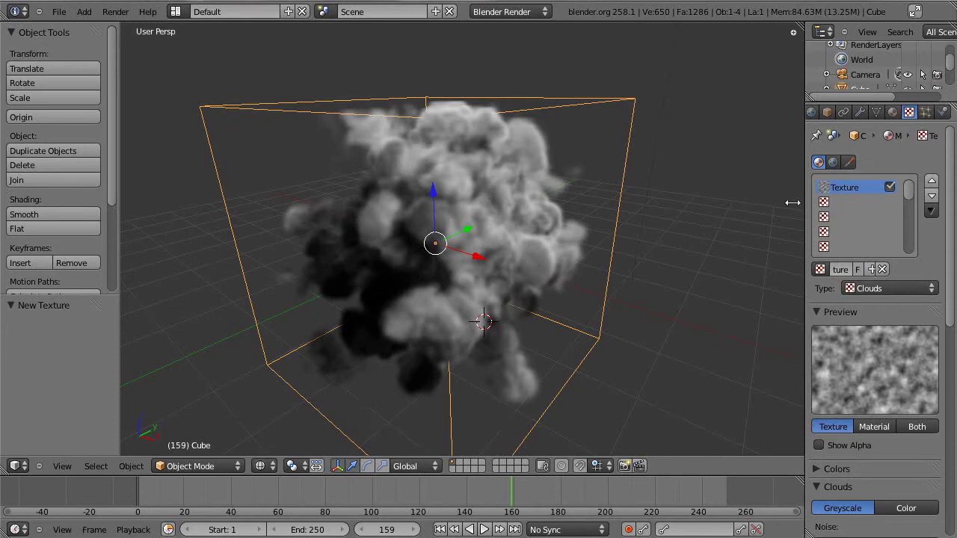
left_click(903, 288)
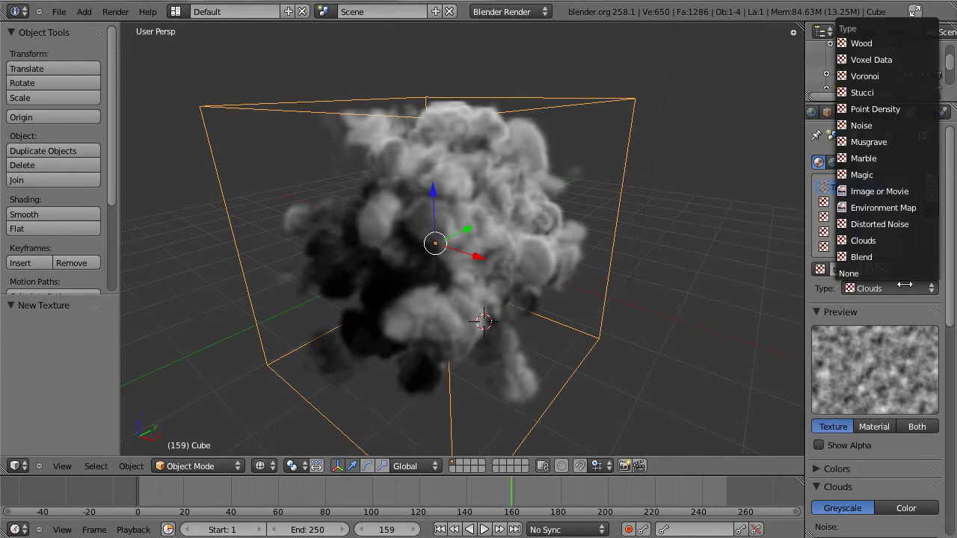
left_click(871, 60)
scroll(875, 299, "down", 10)
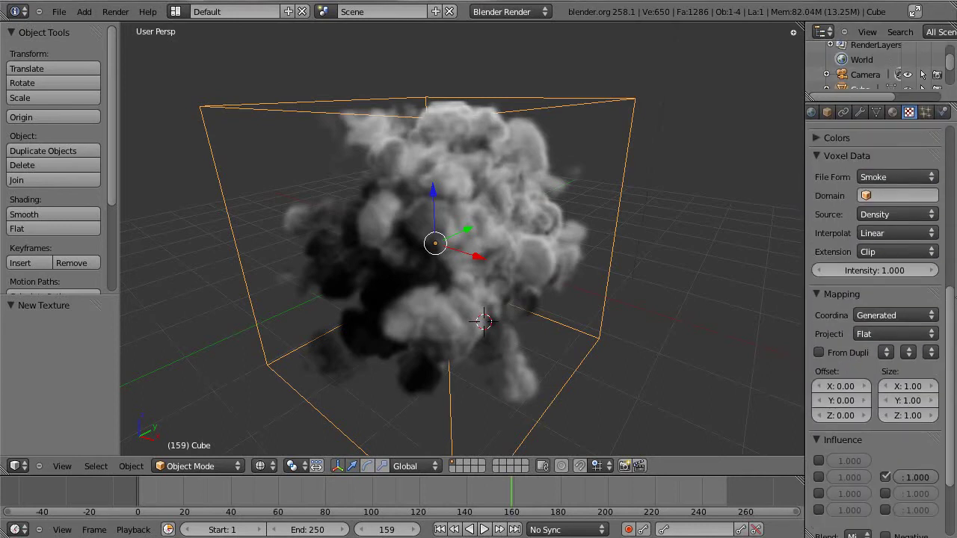
left_click(894, 194)
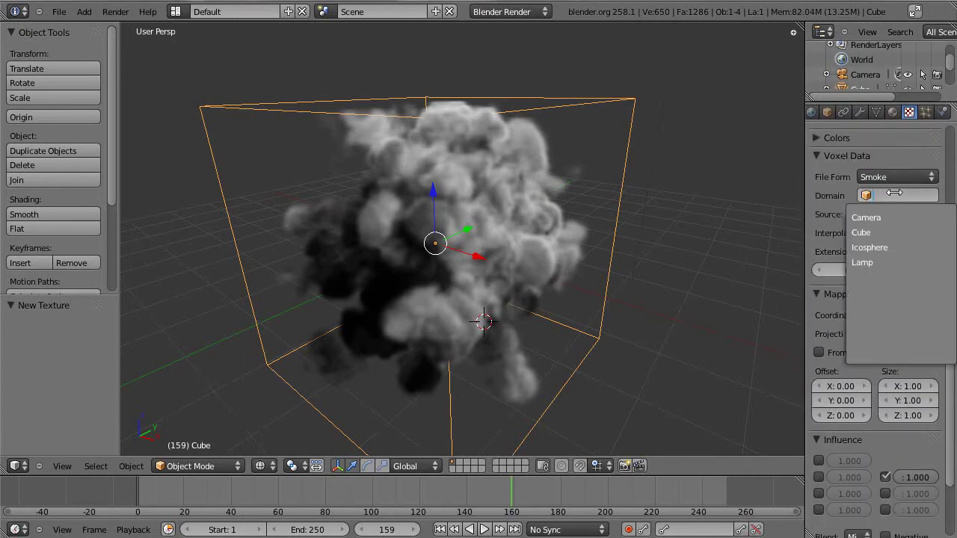
left_click(862, 232)
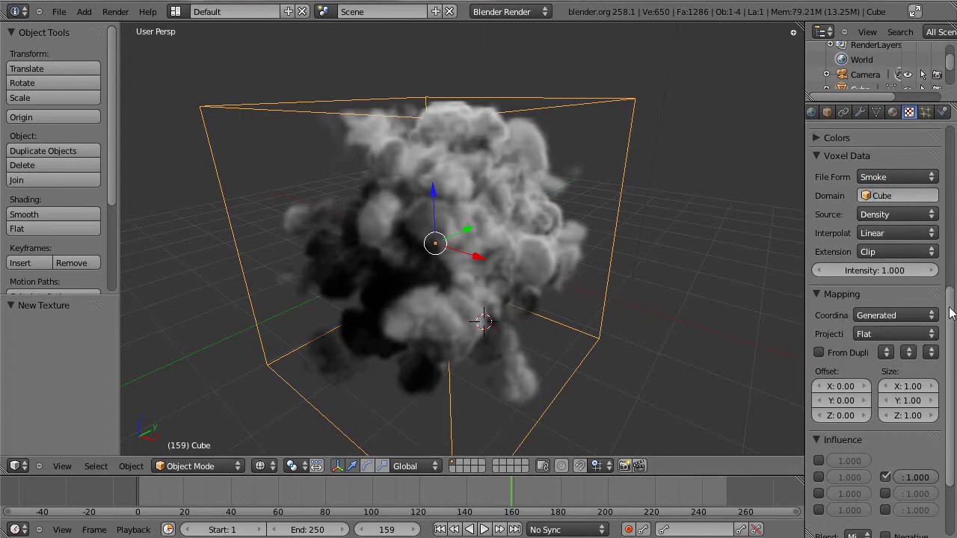
Make the voxel texture influence density instead of emission color and test-render the frame
scroll(950, 310, "down", 3)
left_click_drag(807, 376, 737, 406)
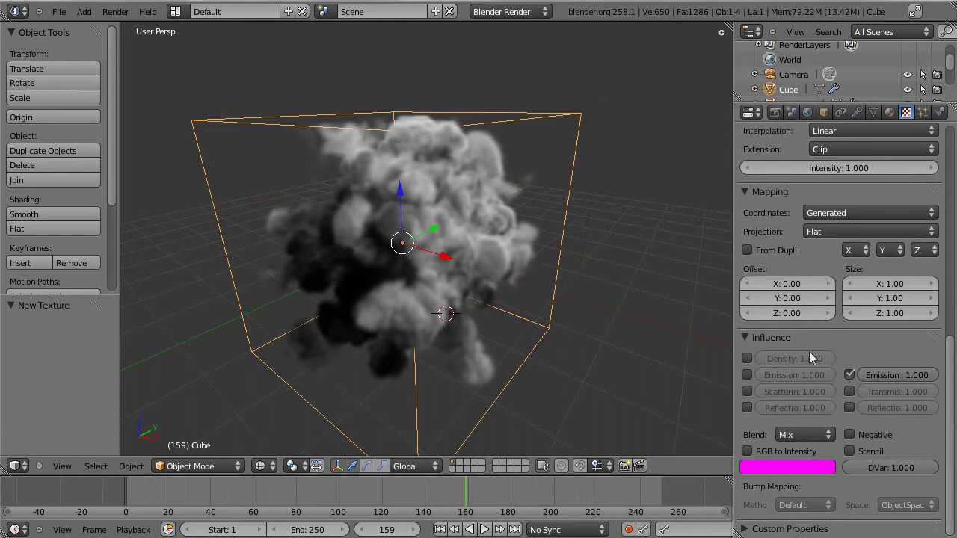
left_click(849, 376)
left_click_drag(949, 392, 942, 163)
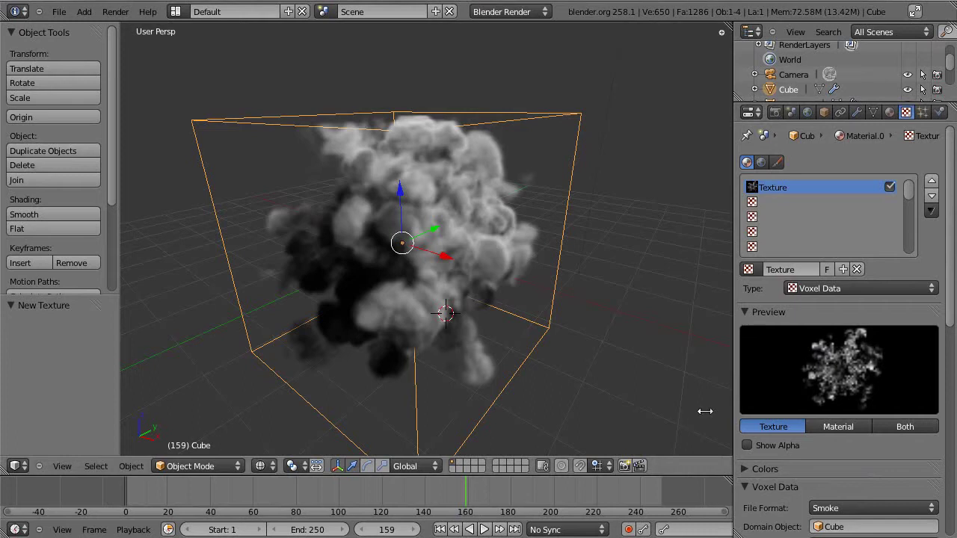
key("F12")
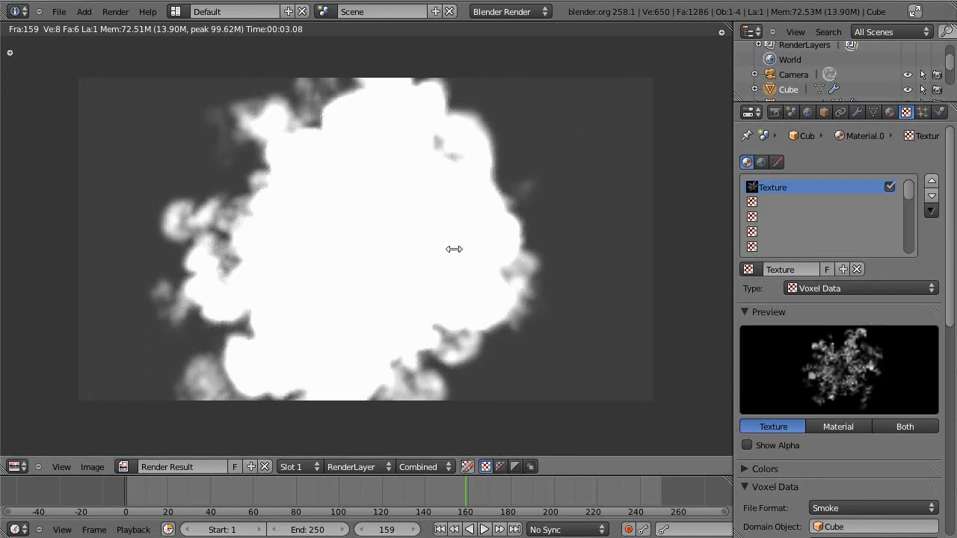
key("Escape")
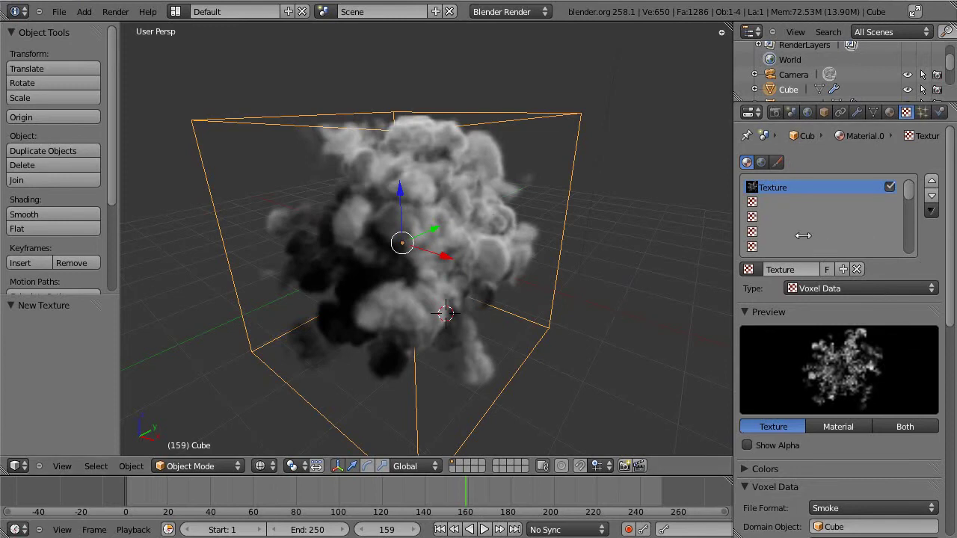
Add a second Voxel Data texture in the next slot with Cube as its domain object and Multiply as its blend type
left_click(778, 201)
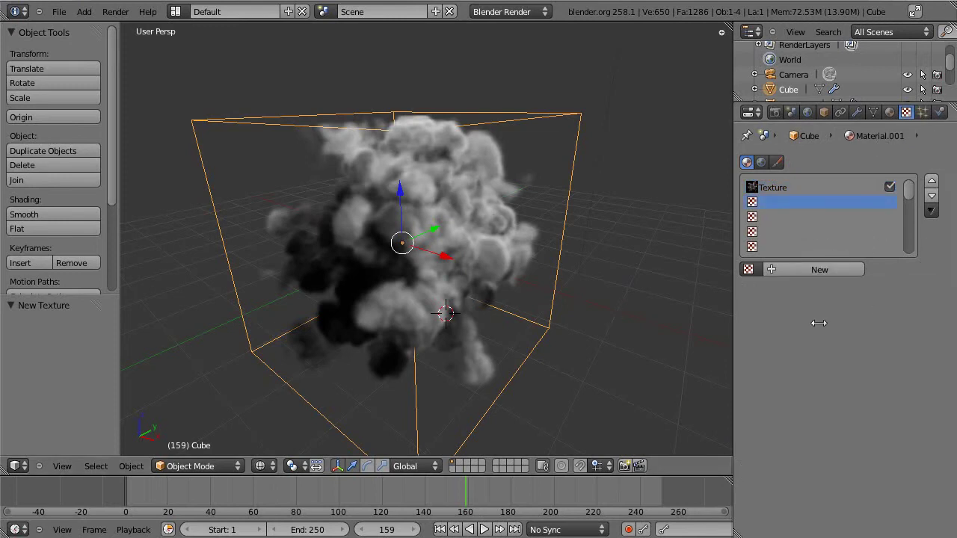
left_click(811, 270)
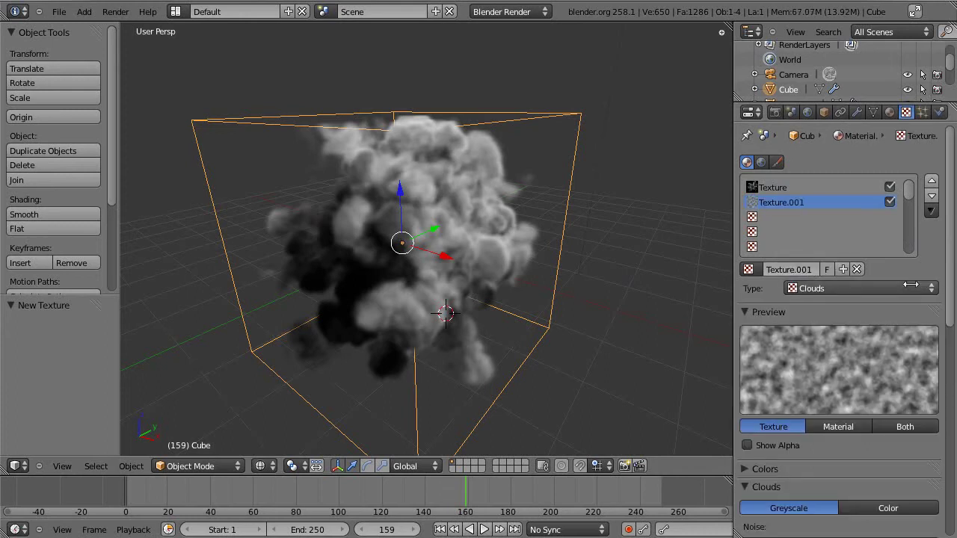
left_click(853, 288)
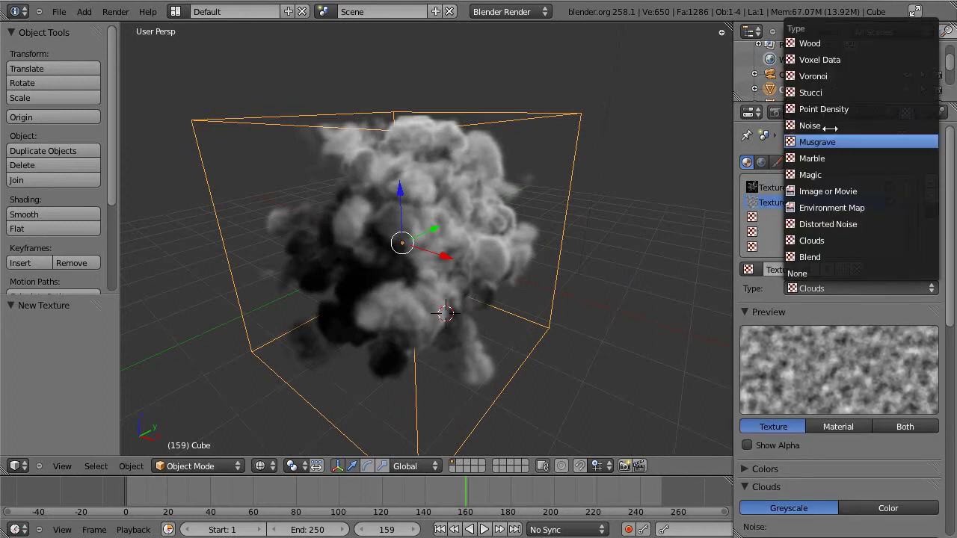
left_click(853, 60)
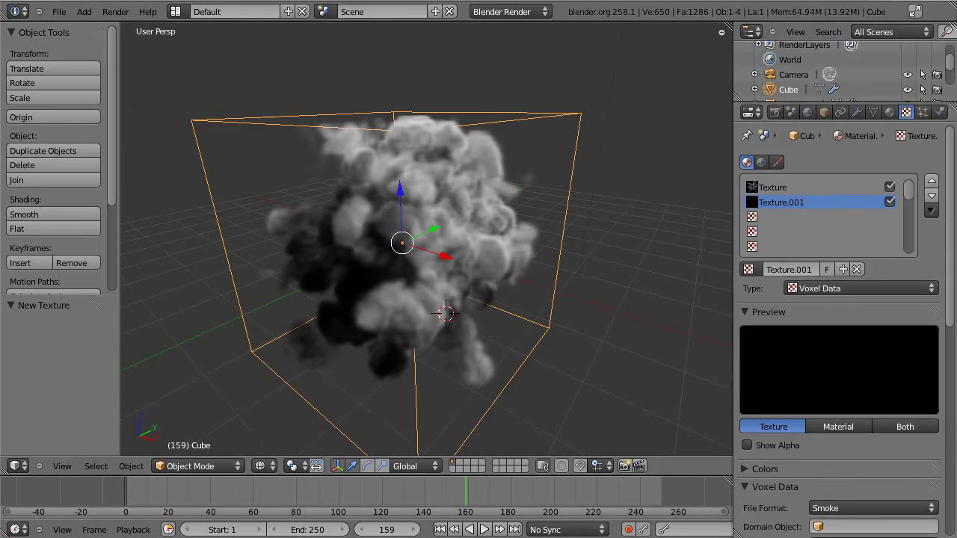
left_click_drag(948, 146, 945, 368)
left_click(868, 243)
left_click(852, 275)
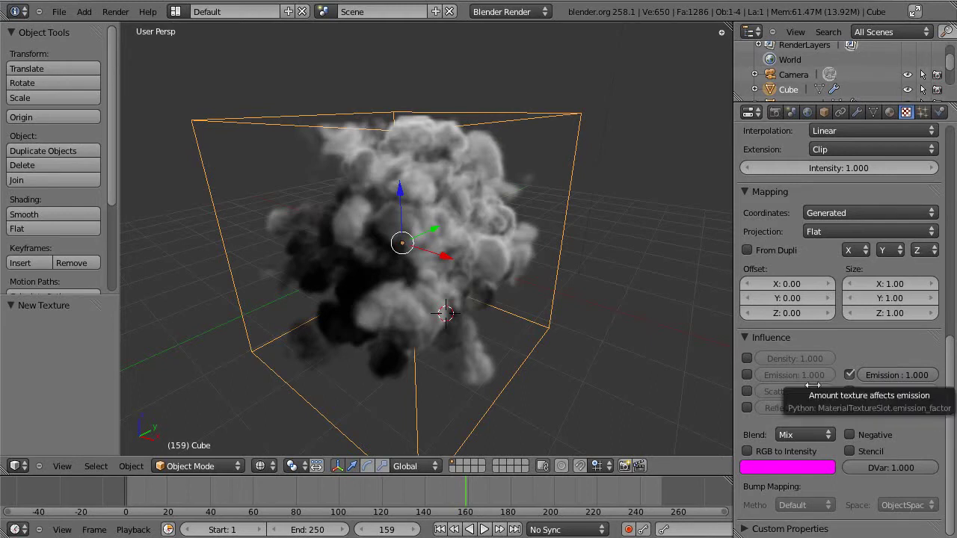
left_click(815, 435)
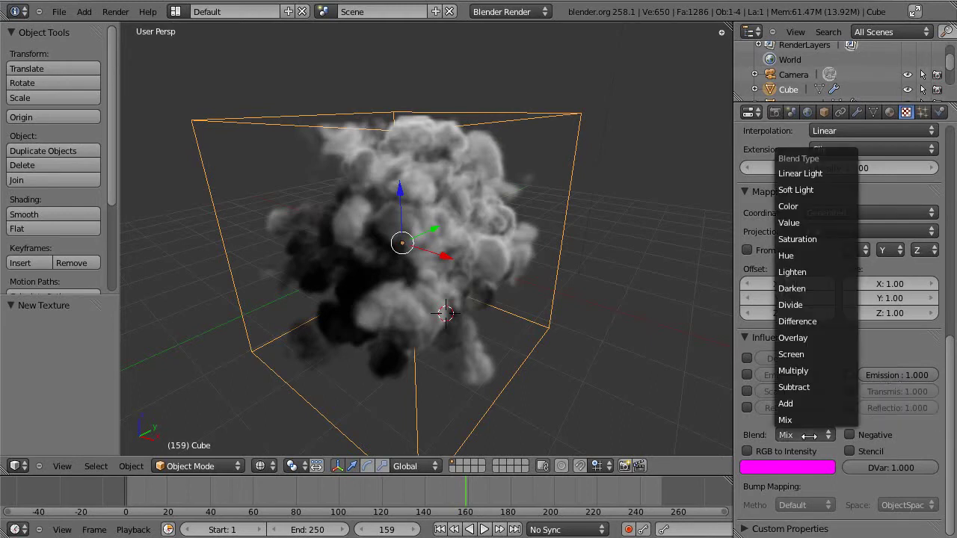
left_click(822, 370)
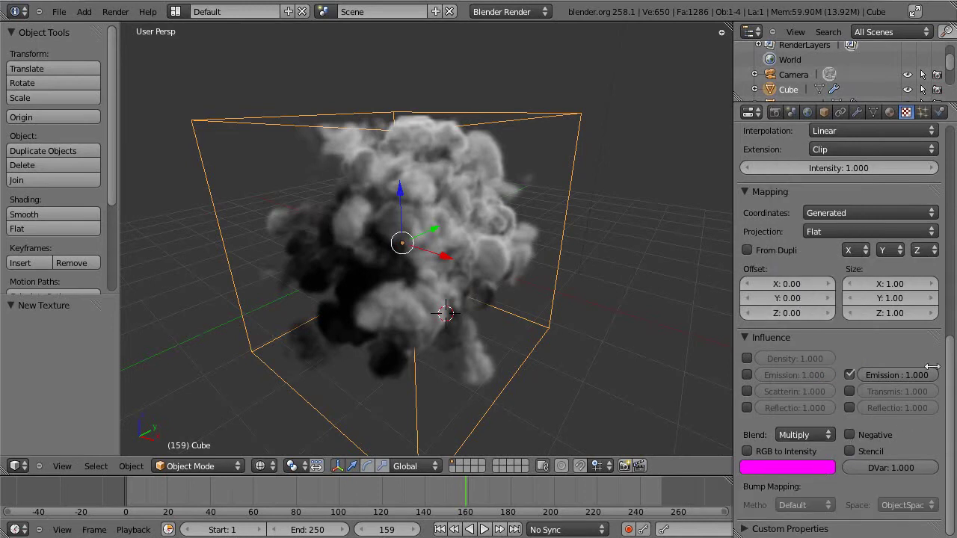
Rename the second voxel texture as Fire
scroll(944, 364, "up", 15)
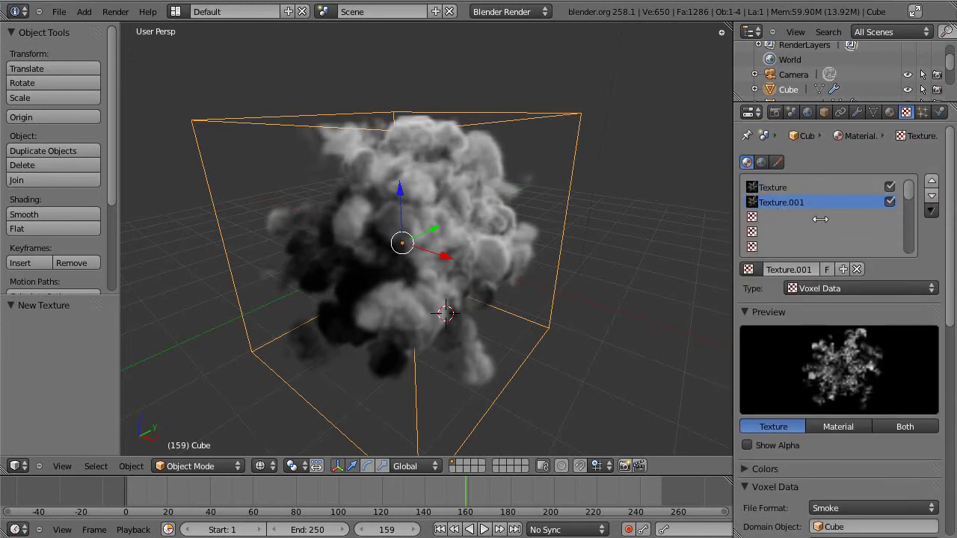
double_click(788, 269)
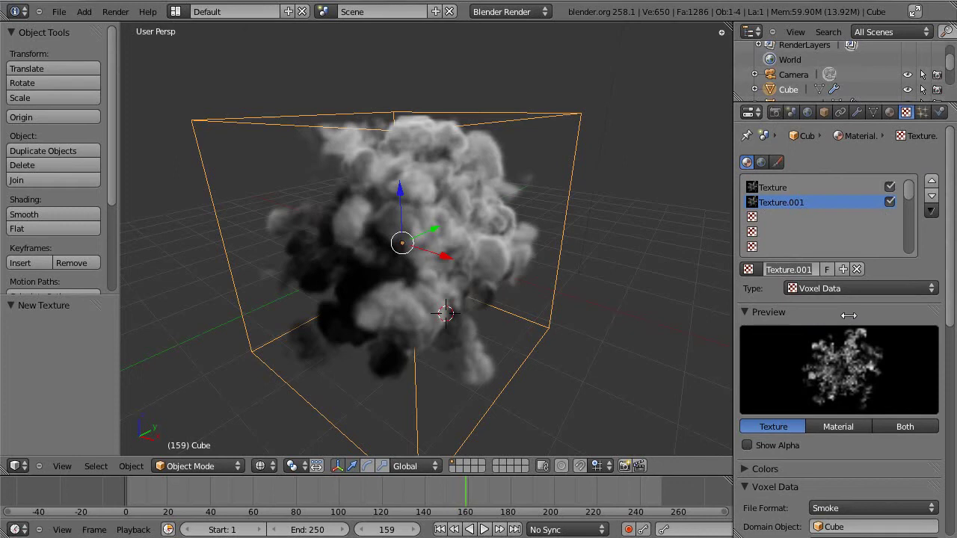
type("Fi")
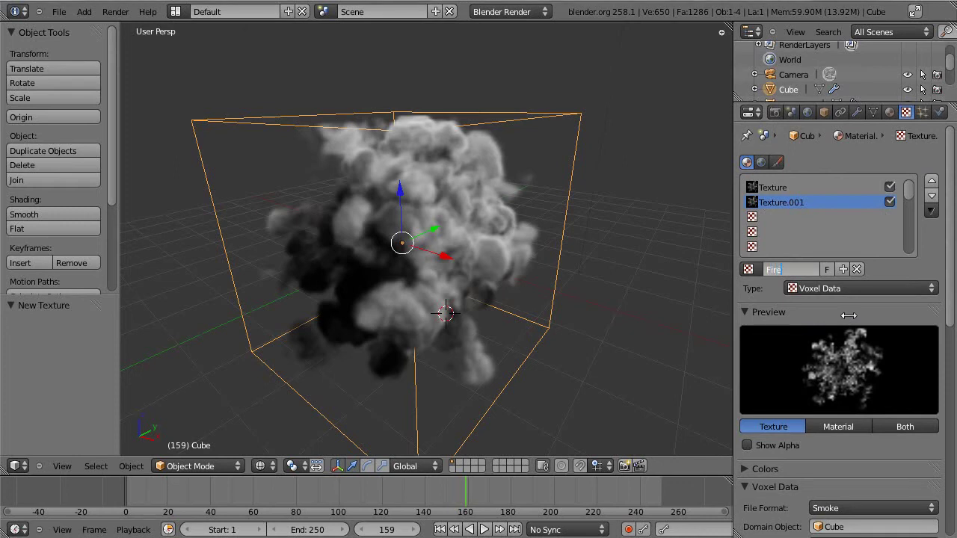
type("re")
key("Return")
Enable the Fire texture's color ramp and make its end stop bright yellow
scroll(884, 307, "down", 2)
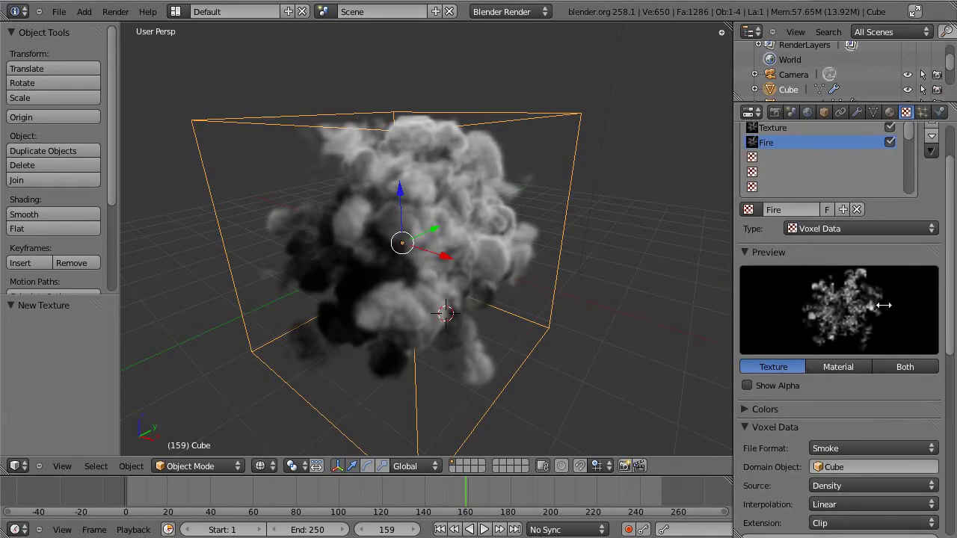
scroll(867, 482, "down", 4)
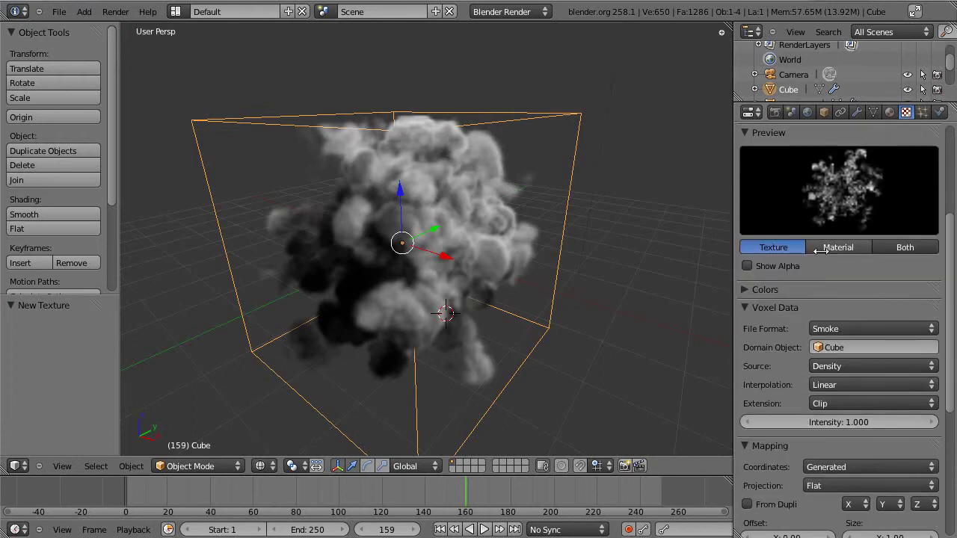
left_click(755, 289)
scroll(869, 263, "down", 1)
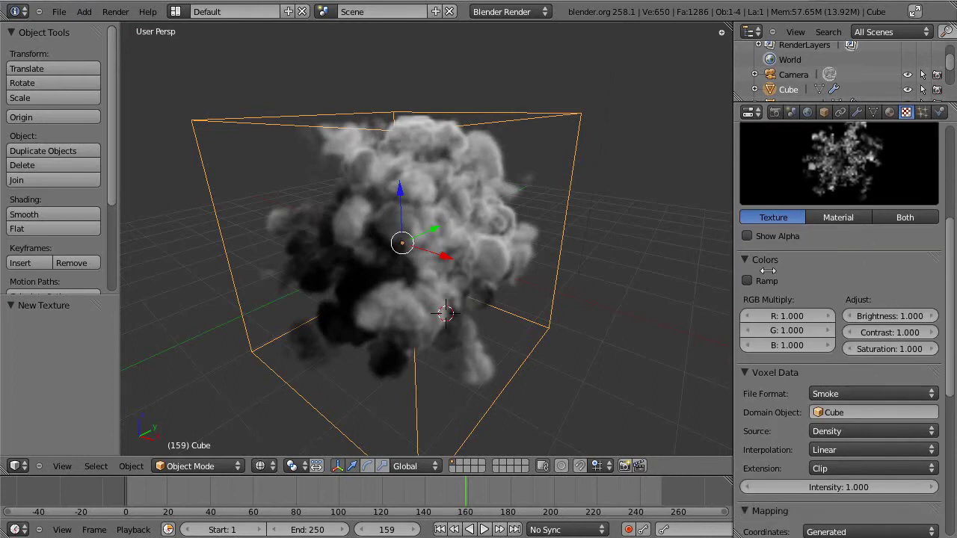
left_click(747, 280)
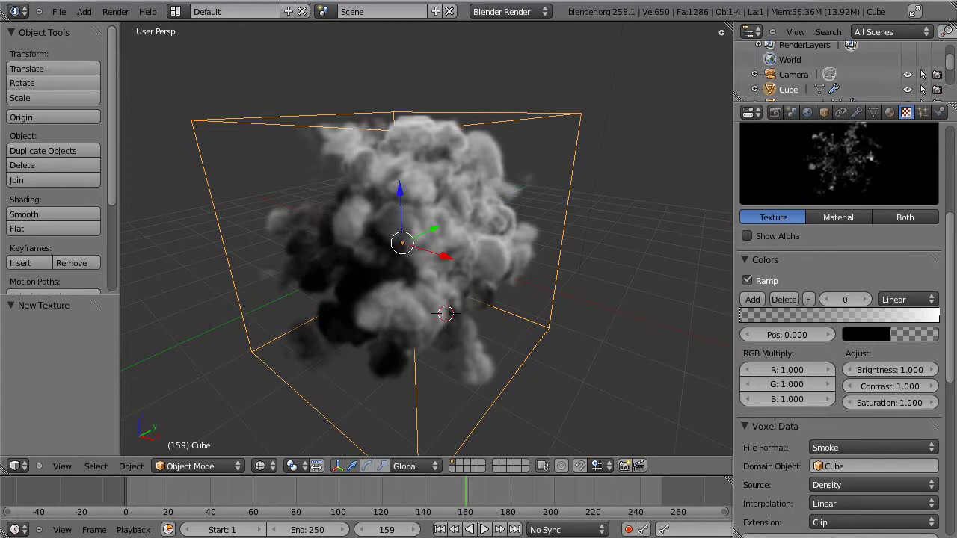
left_click(939, 321)
left_click(909, 337)
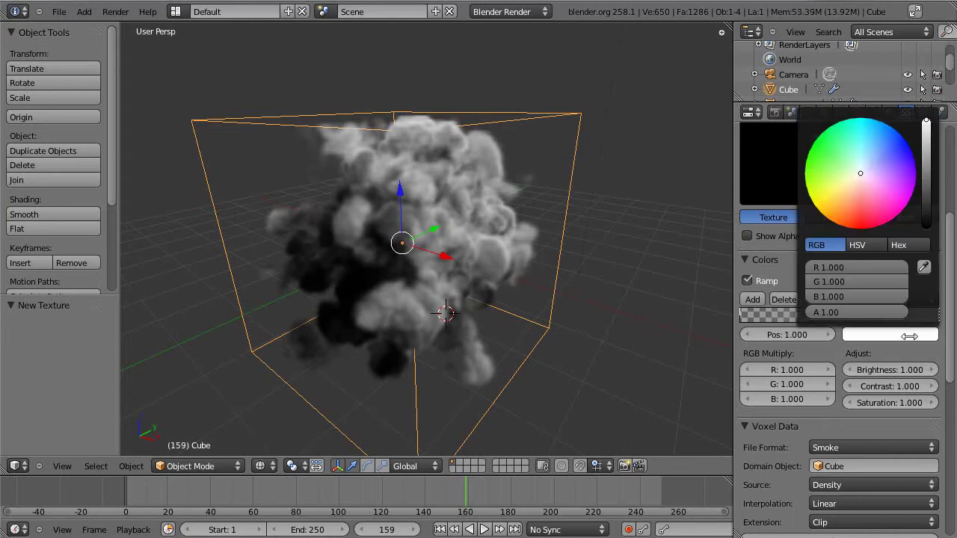
left_click_drag(860, 179, 808, 209)
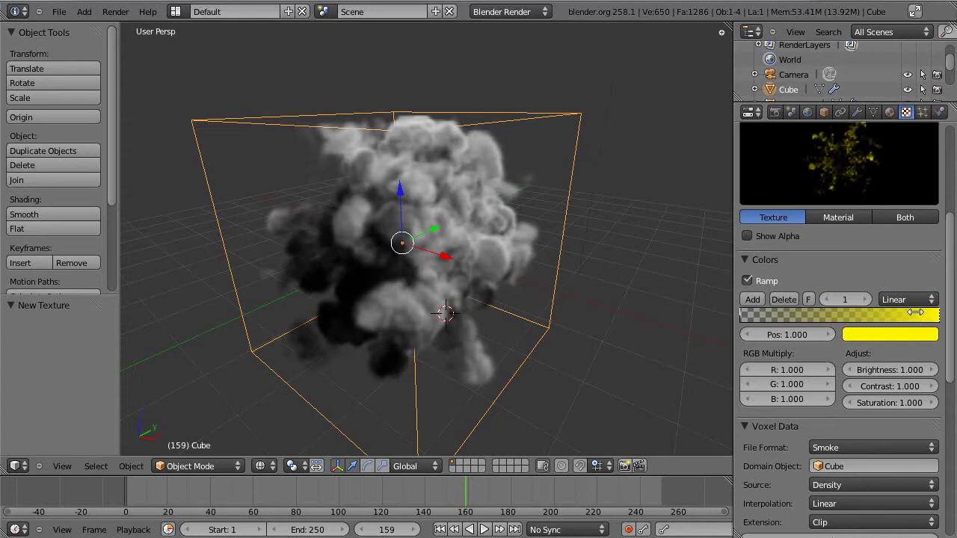
Add two stops to the ramp, make the one at 0.5 fully opaque orange, and move it to about 0.95
left_click(754, 299)
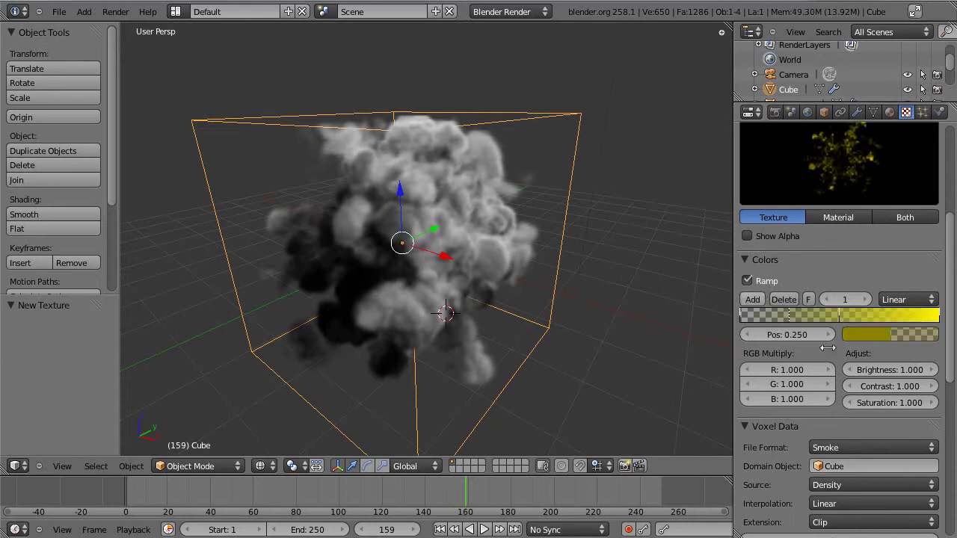
left_click(884, 337)
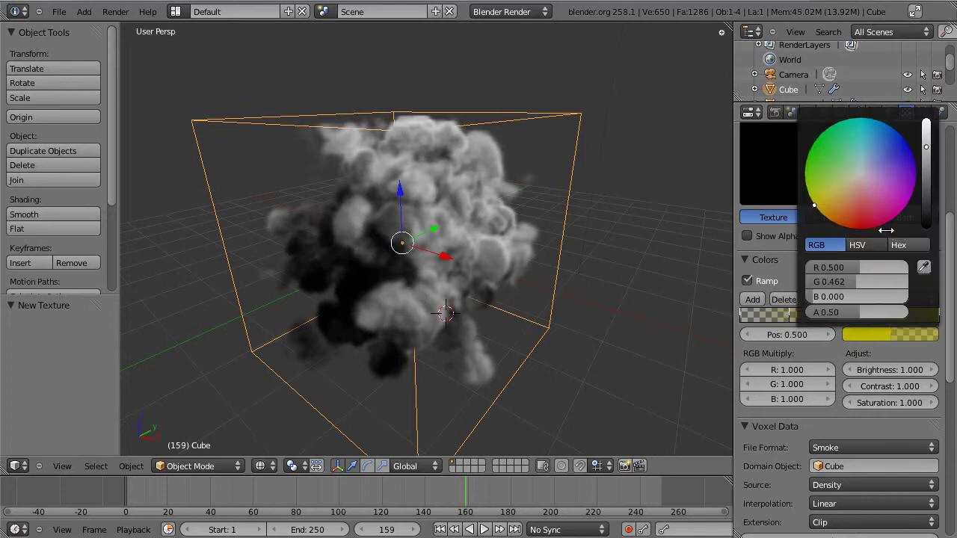
left_click_drag(923, 151, 927, 121)
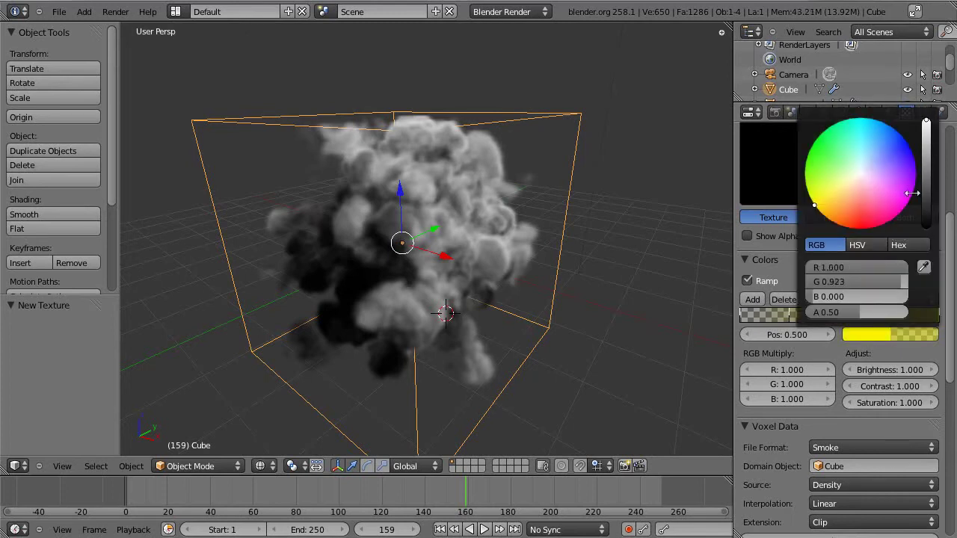
left_click_drag(860, 313, 897, 313)
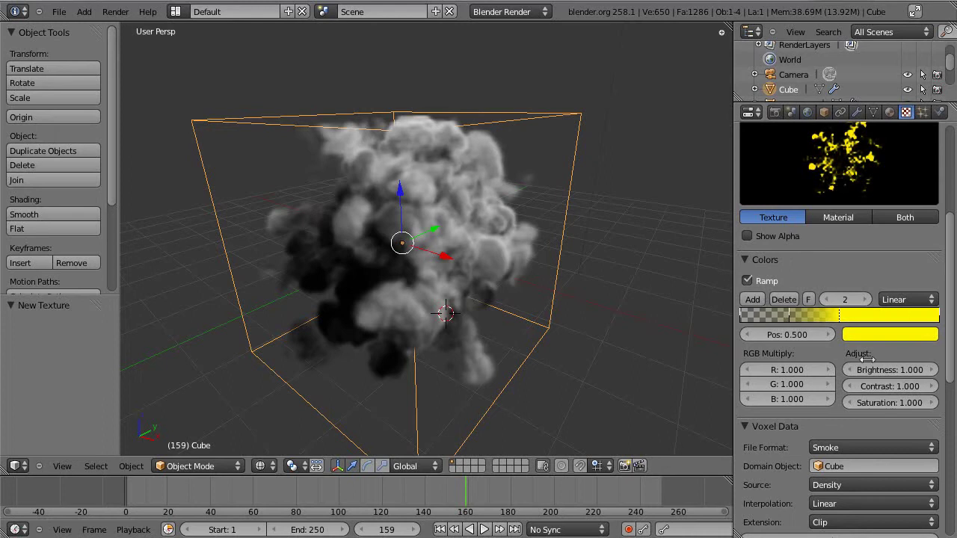
left_click(868, 331)
mouse_move(826, 203)
left_mouse_down()
mouse_move(822, 235)
mouse_move(814, 238)
mouse_move(824, 246)
left_mouse_up()
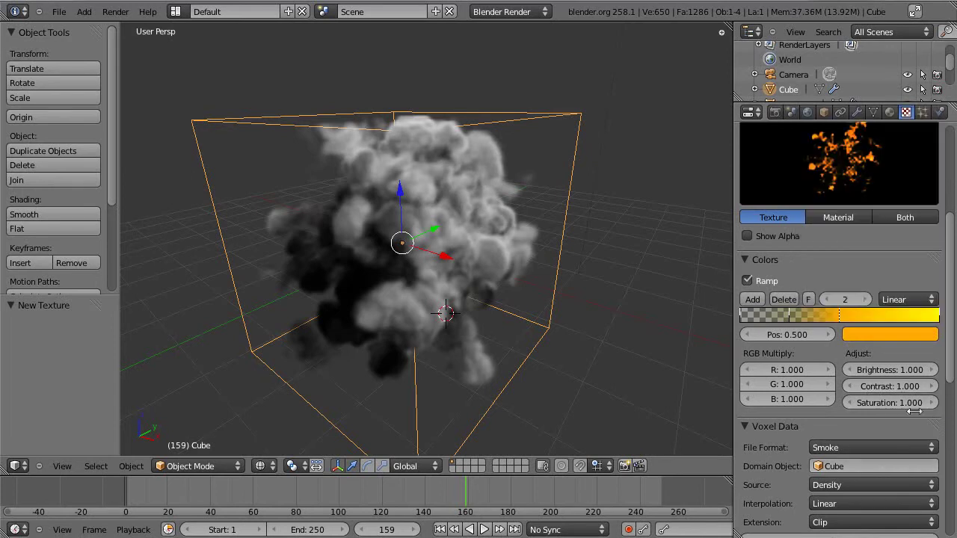
left_click_drag(842, 315, 927, 317)
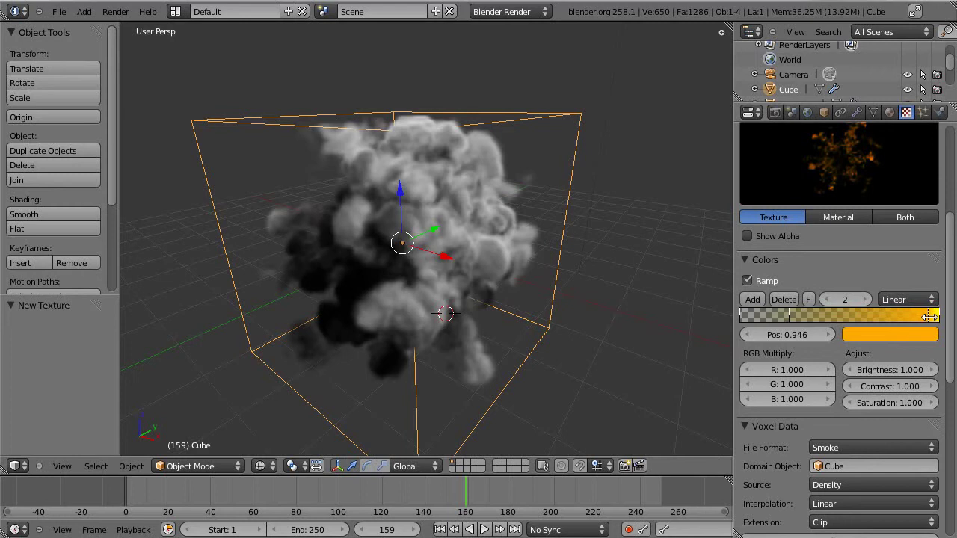
left_click_drag(930, 317, 932, 317)
Make the ramp stop at 0.25 fully opaque red-orange and move it to about 0.82
left_click(790, 317)
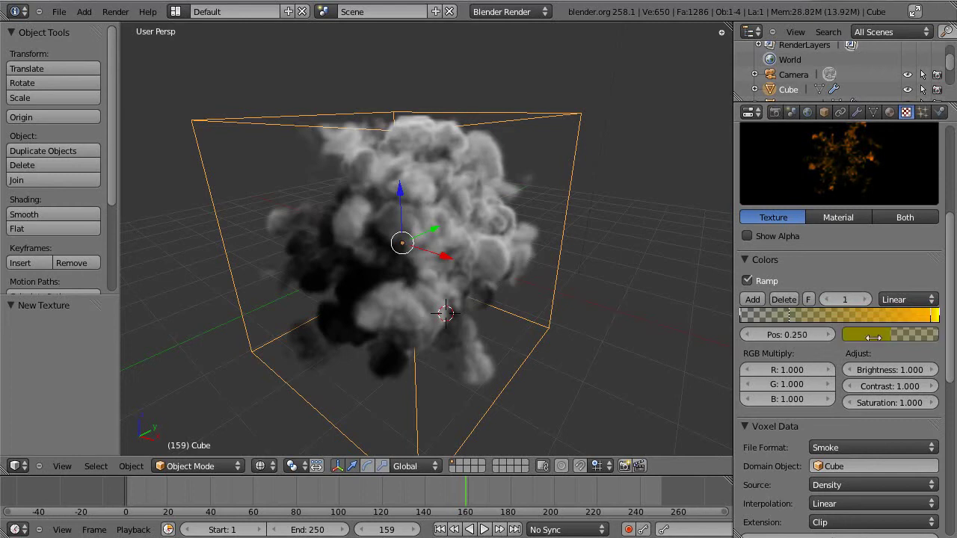
left_click(873, 336)
left_click_drag(926, 164, 926, 121)
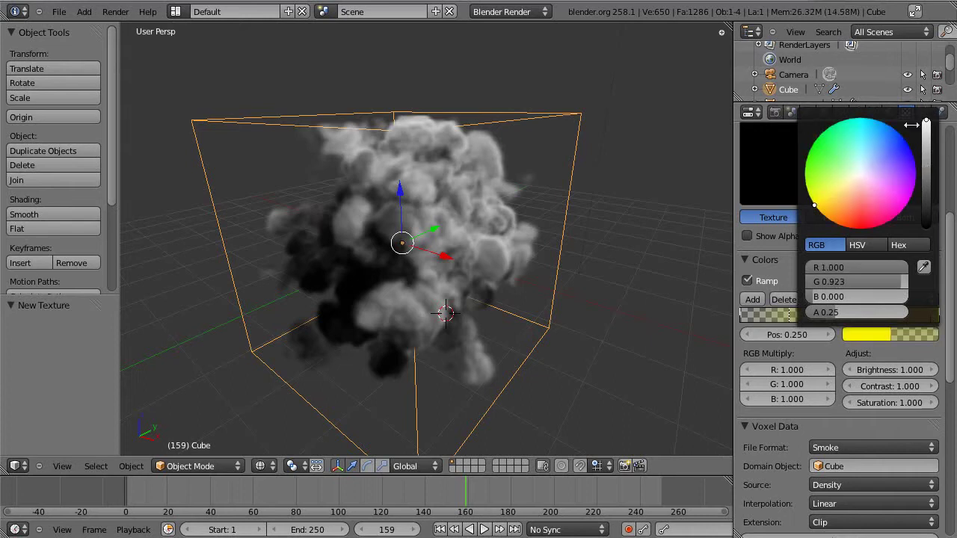
left_click(857, 228)
left_click_drag(829, 313, 936, 320)
left_click_drag(783, 307, 908, 321)
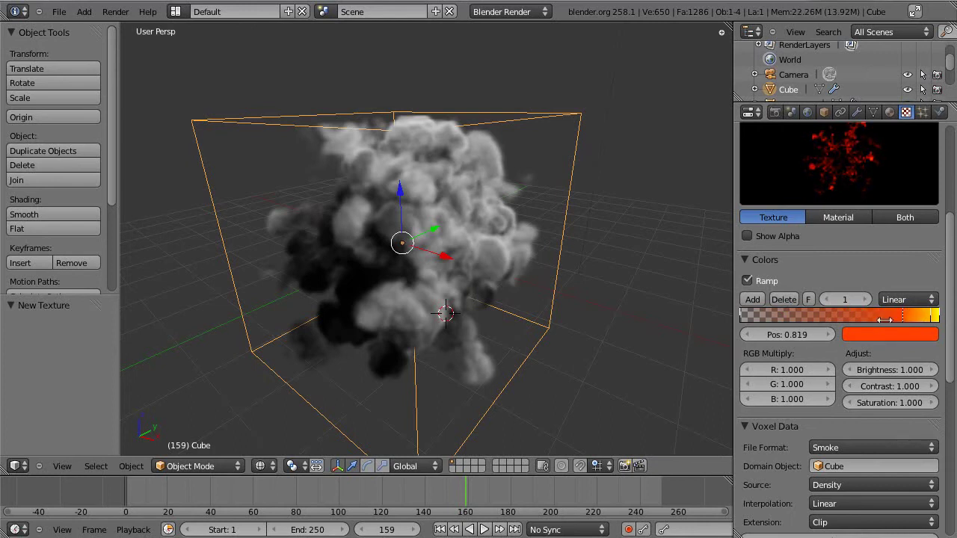
Move the transparent black ramp stop to 0.787, adjust the red-orange stop beside it, and test-render the frame
left_click(741, 315)
left_click_drag(741, 315, 894, 315)
left_click(900, 315)
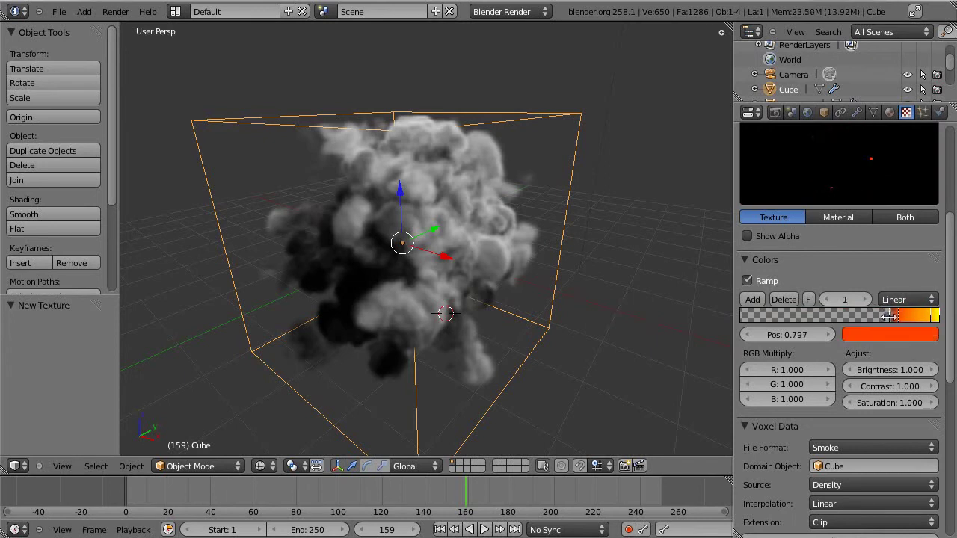
mouse_move(901, 317)
left_mouse_down()
mouse_move(916, 316)
mouse_move(900, 315)
left_mouse_up()
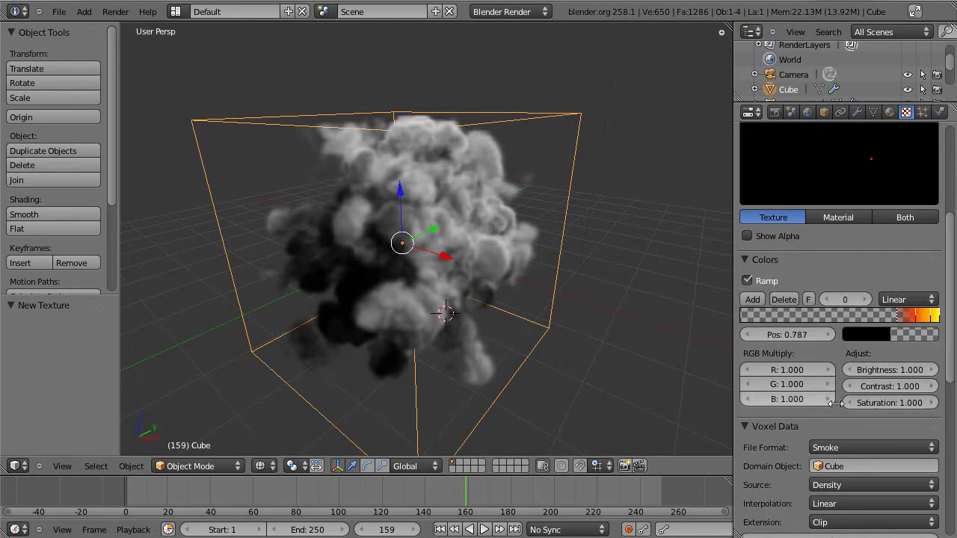
key("F12")
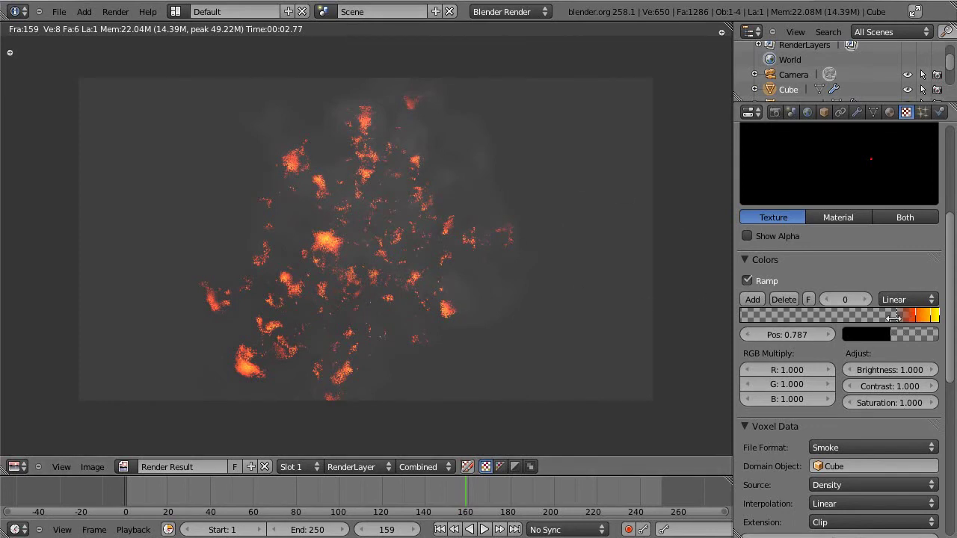
Reposition the red-orange ramp stop to 0.804 and the transparent black stop to 0.172, and test-render the frame
key("Escape")
mouse_move(890, 314)
left_mouse_down()
mouse_move(879, 315)
mouse_move(914, 315)
mouse_move(901, 315)
left_mouse_up()
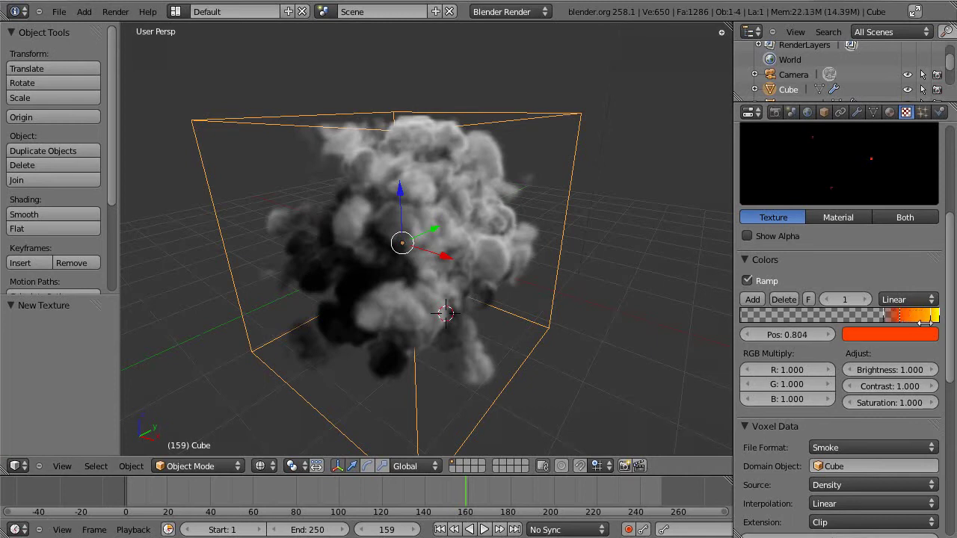
scroll(858, 183, "up", 1)
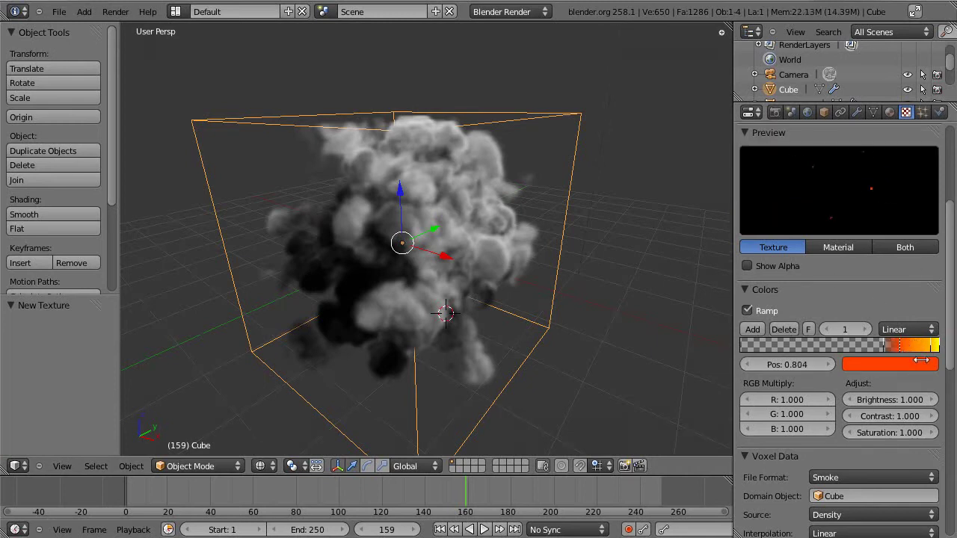
left_click_drag(931, 348, 774, 347)
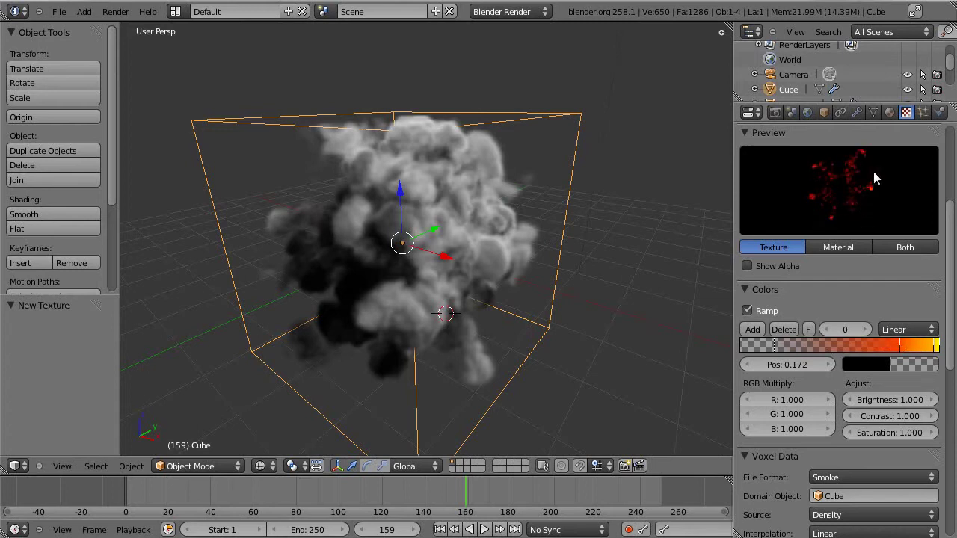
key("F12")
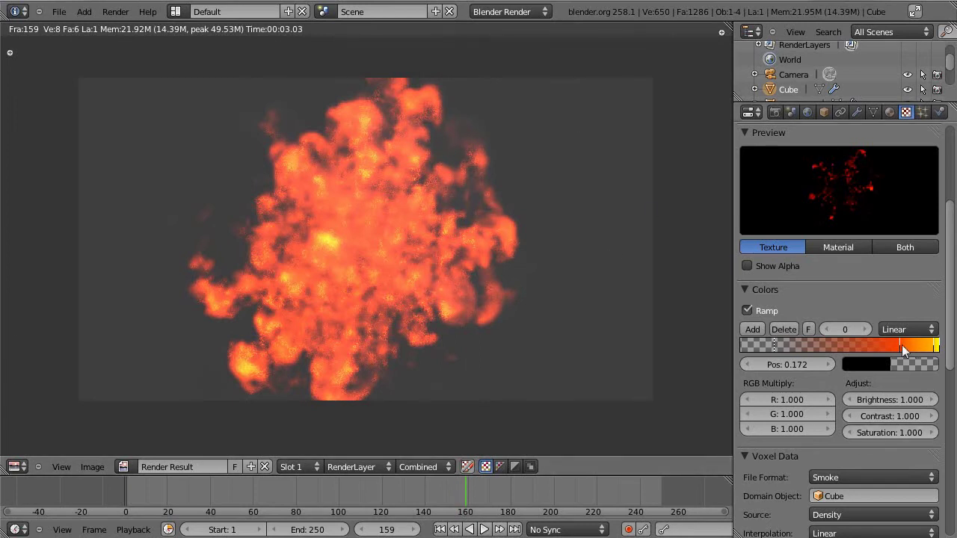
Retune the ramp with the orange stop at 0.860, the black at 0.360 and the red-orange at 0.613, rendering after each change
left_click_drag(933, 346, 918, 348)
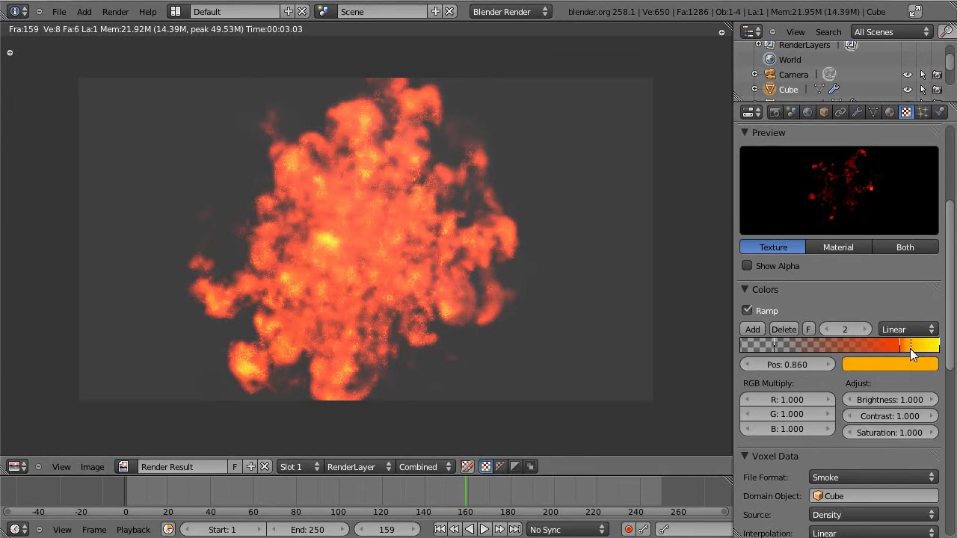
key("F12")
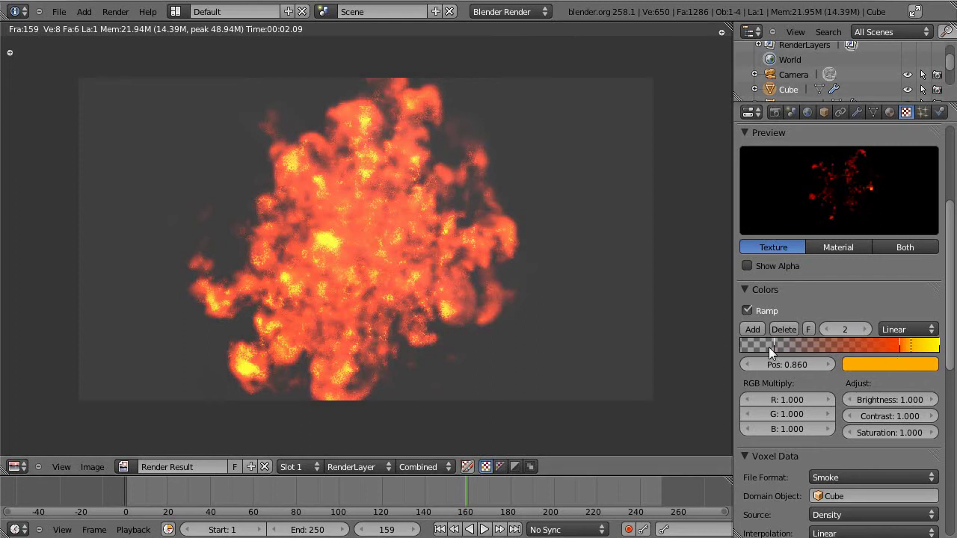
left_click_drag(772, 346, 810, 347)
key("F12")
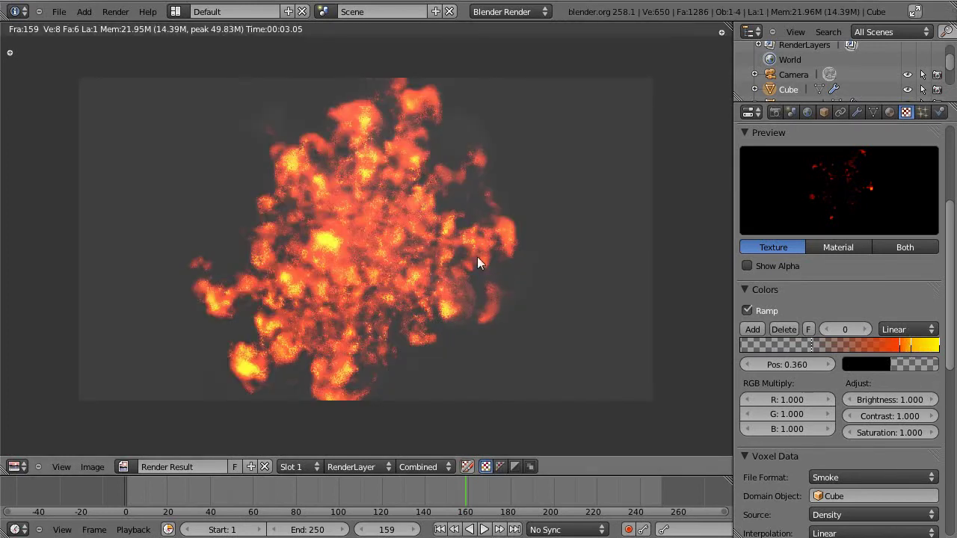
left_click_drag(896, 347, 863, 343)
key("F12")
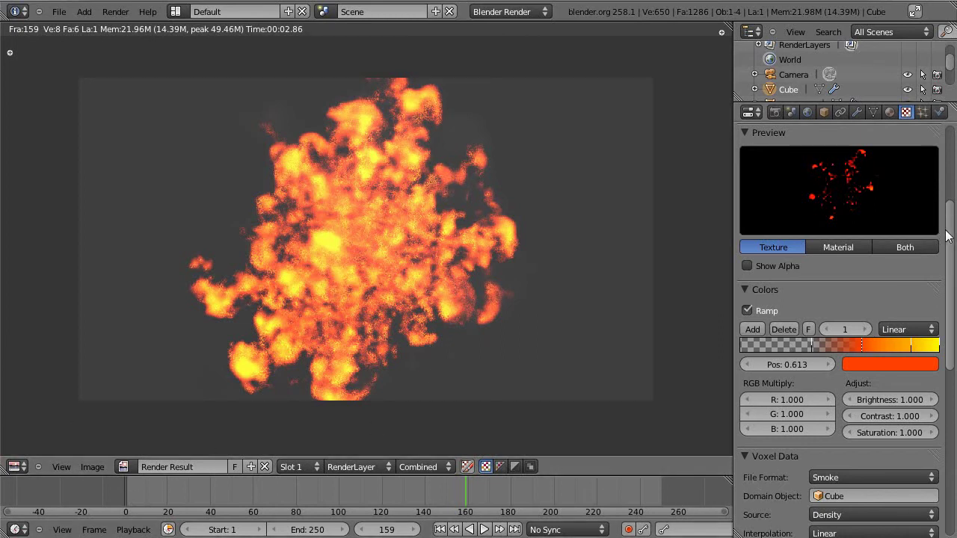
Examine the Cube's smoke domain physics settings, including the high-resolution and smoke cache options
left_click(940, 113)
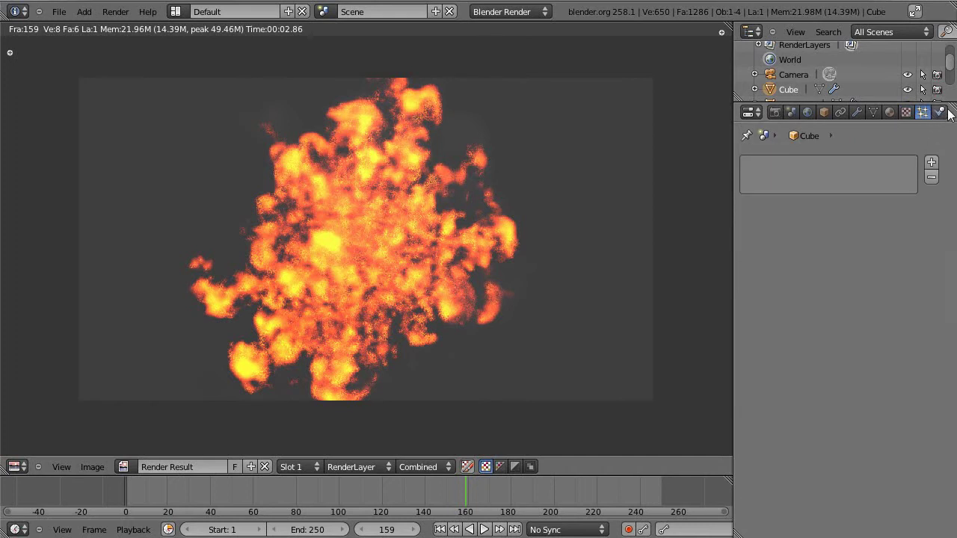
left_click_drag(950, 138, 948, 299)
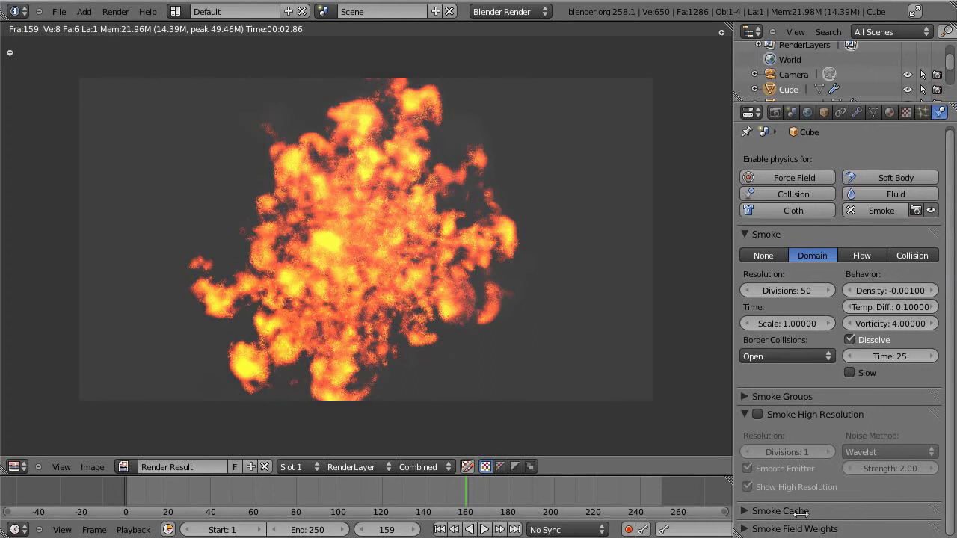
left_click(773, 511)
left_click_drag(948, 373, 941, 533)
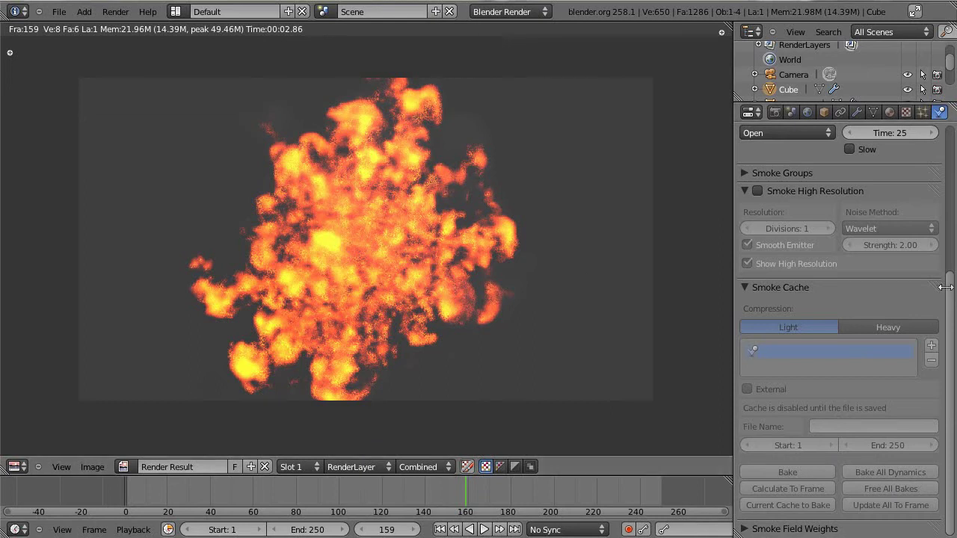
left_click_drag(951, 300, 945, 133)
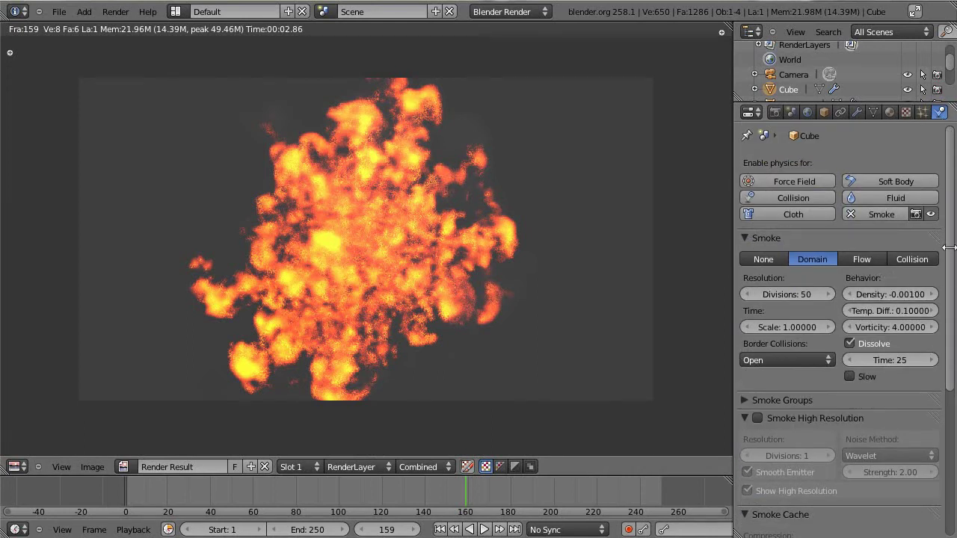
scroll(946, 247, "down", 3)
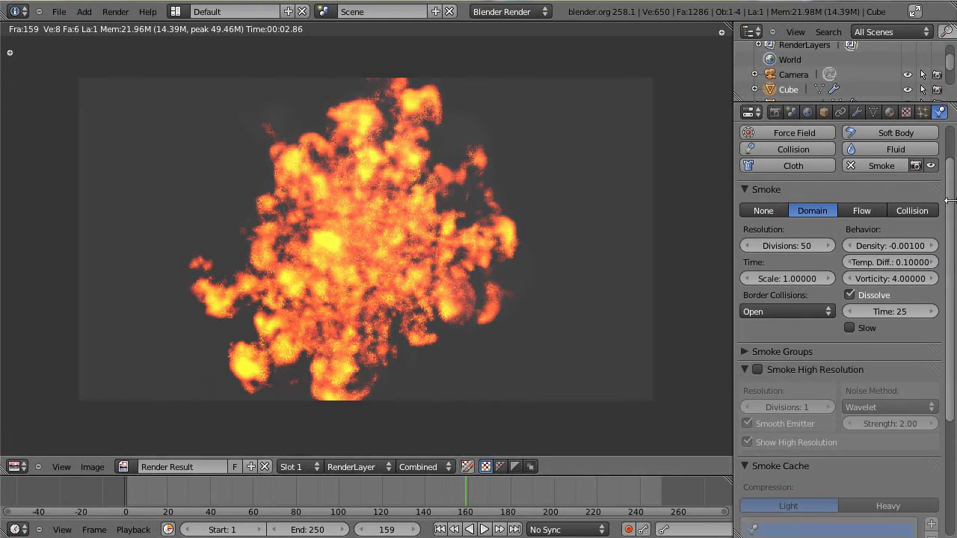
scroll(948, 220, "down", 3)
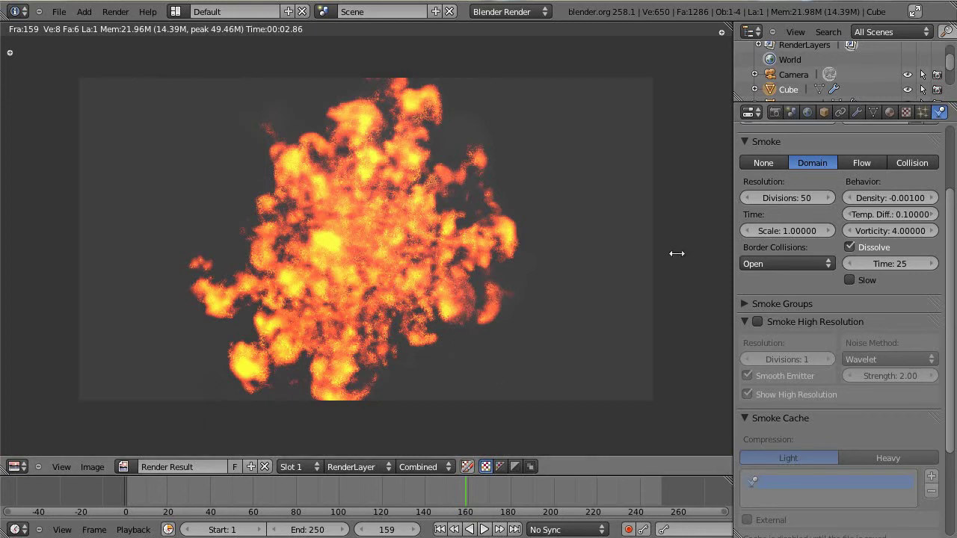
Close the render, rewind the timeline to frame 0 and play the smoke simulation through about frame 100
key("Escape")
left_click_drag(446, 487, 121, 498)
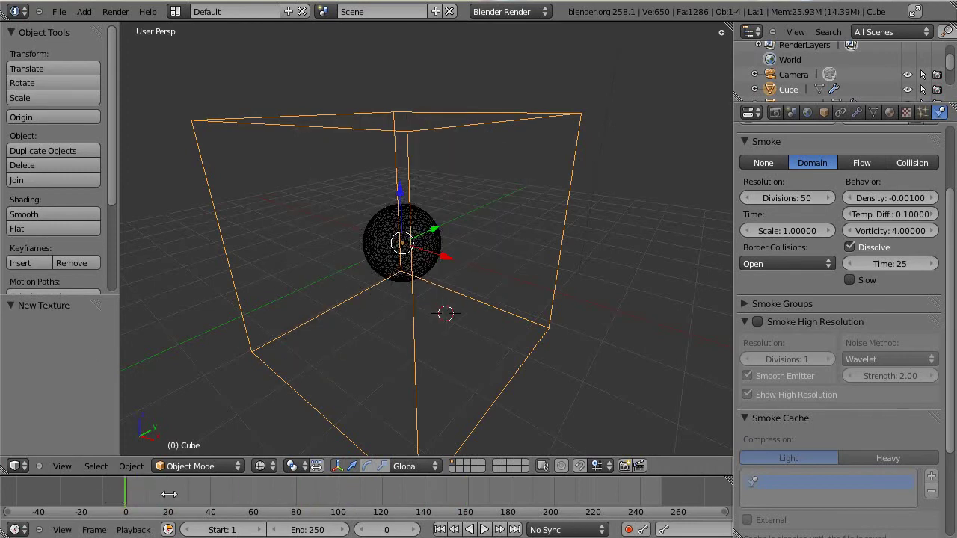
key("alt+a")
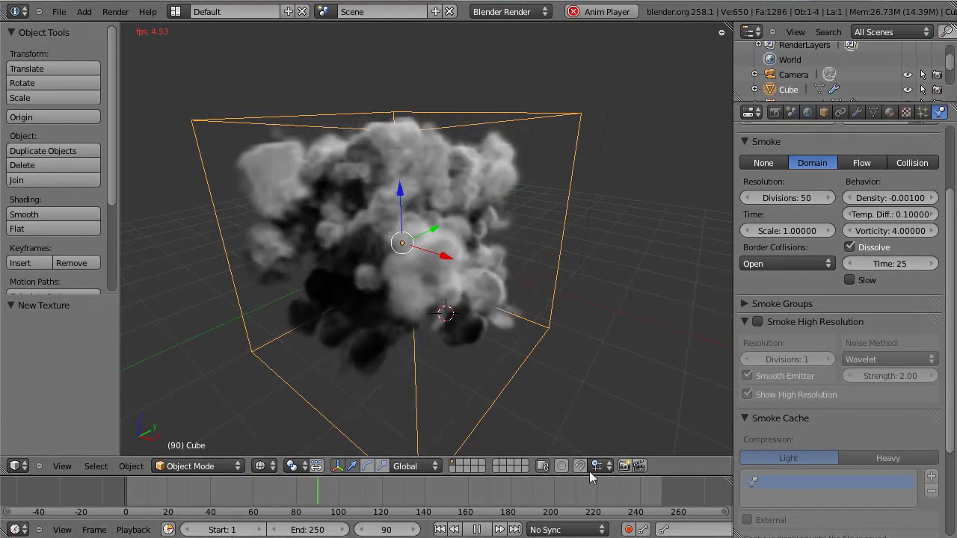
left_click(476, 529)
Enable Smoke High Resolution on the domain with the FFT noise method and a strength of 0.1
scroll(748, 359, "down", 4)
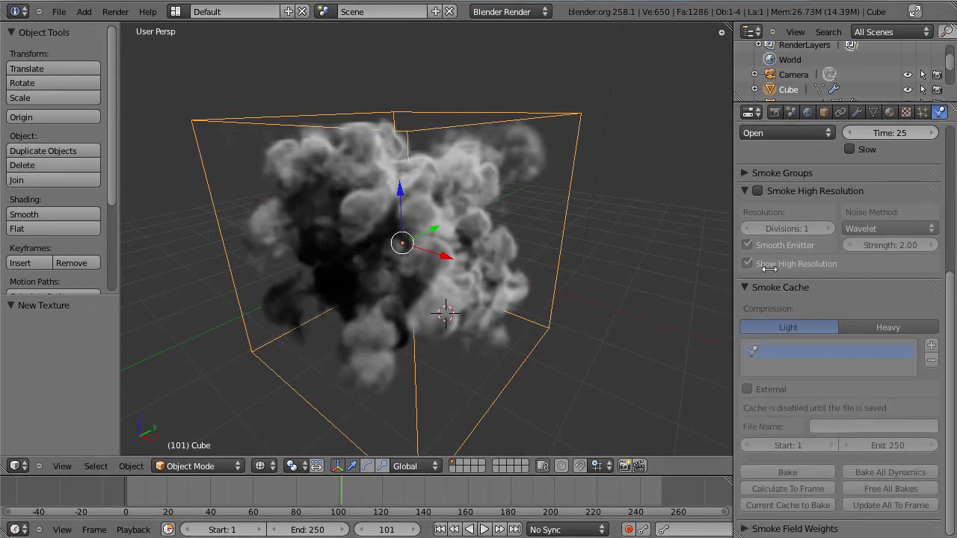
left_click(758, 191)
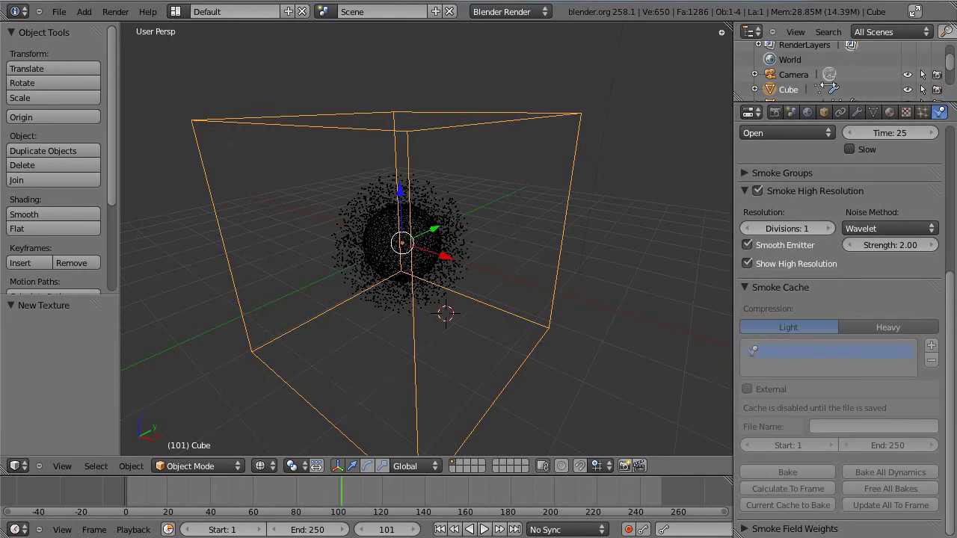
left_click(909, 224)
left_click(895, 197)
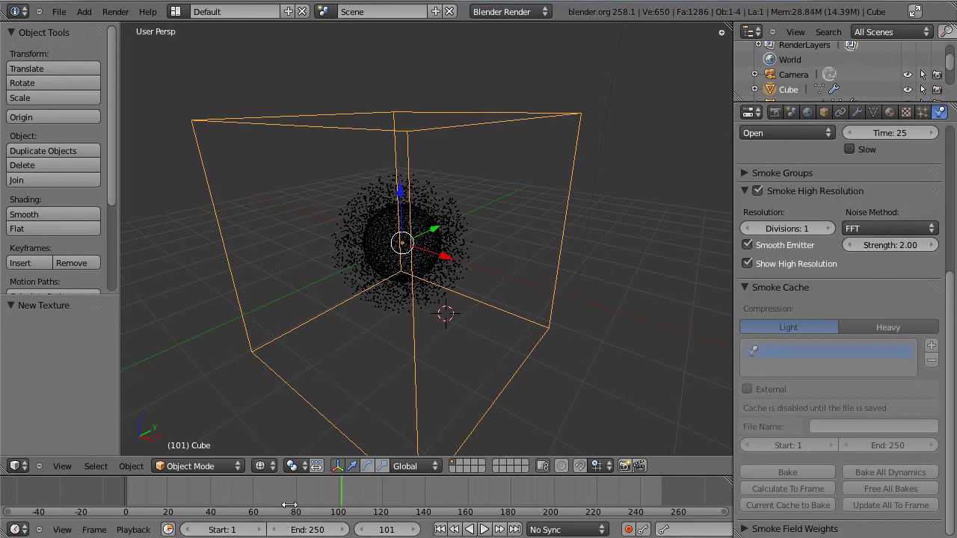
left_click(895, 245)
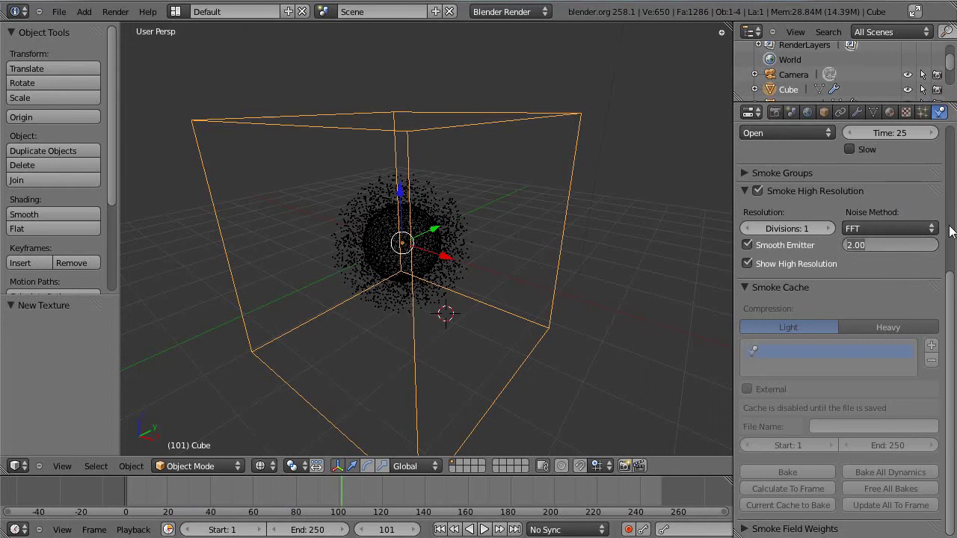
type("0.1")
key("Return")
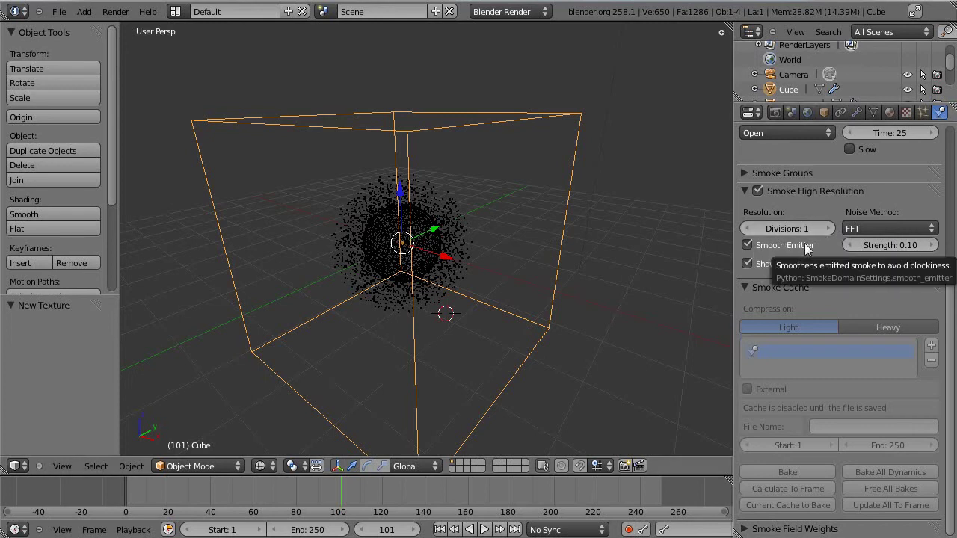
Replay the simulation from frame 0, stop it at frame 31 and test-render that frame
left_click(206, 497)
left_click(125, 497)
key("alt+a")
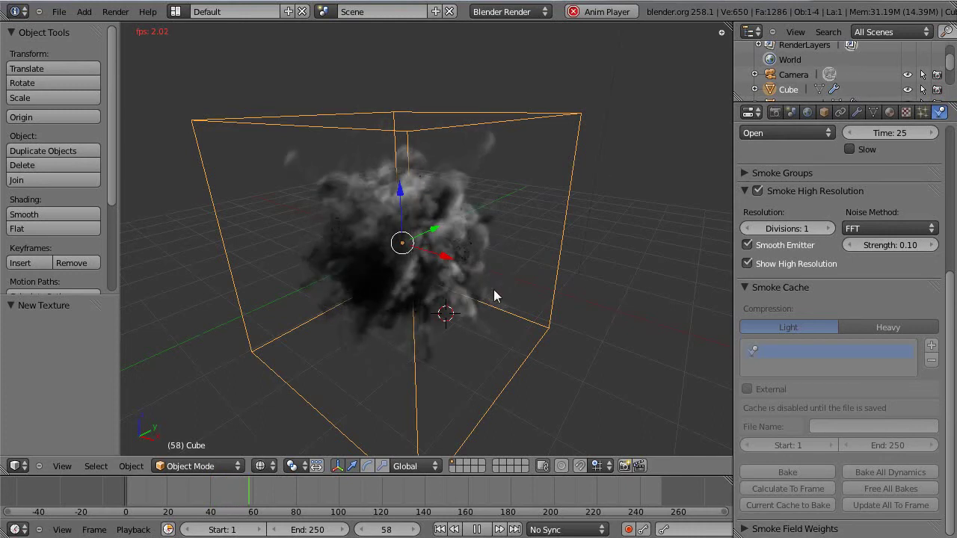
key("Escape")
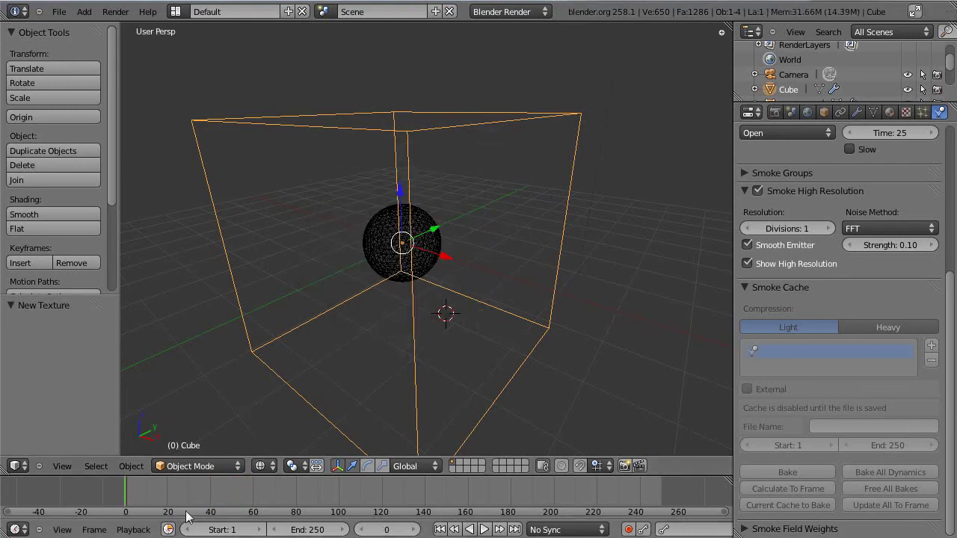
key("alt+a")
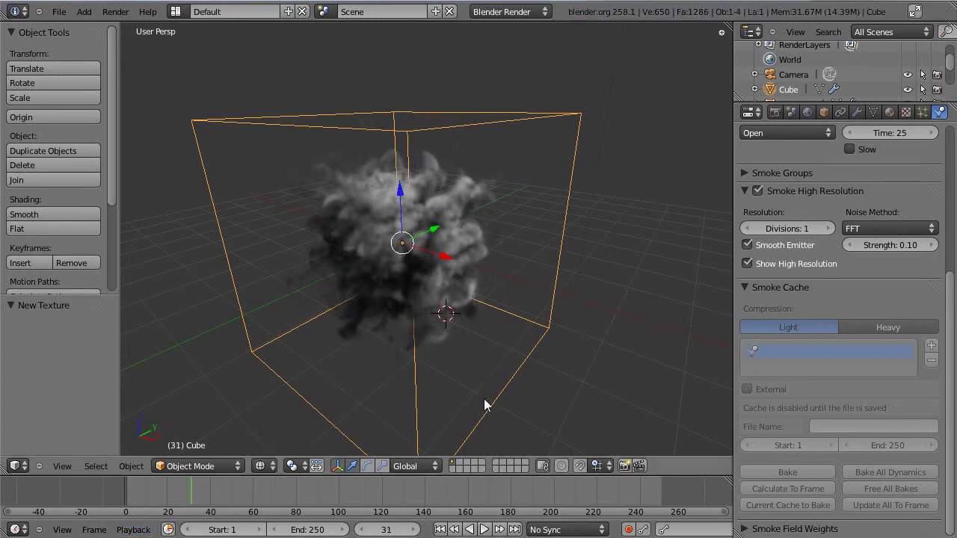
key("F12")
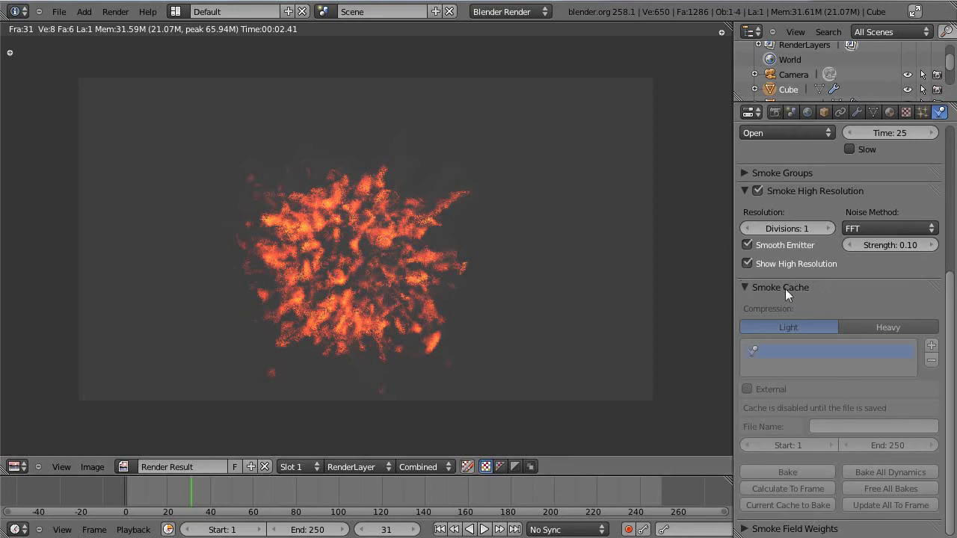
key("Escape")
On the Fire texture's ramp, move the transparent black stop near the start, red-orange to 0.332 and orange to 0.961, and test-render the frame
left_click(913, 111)
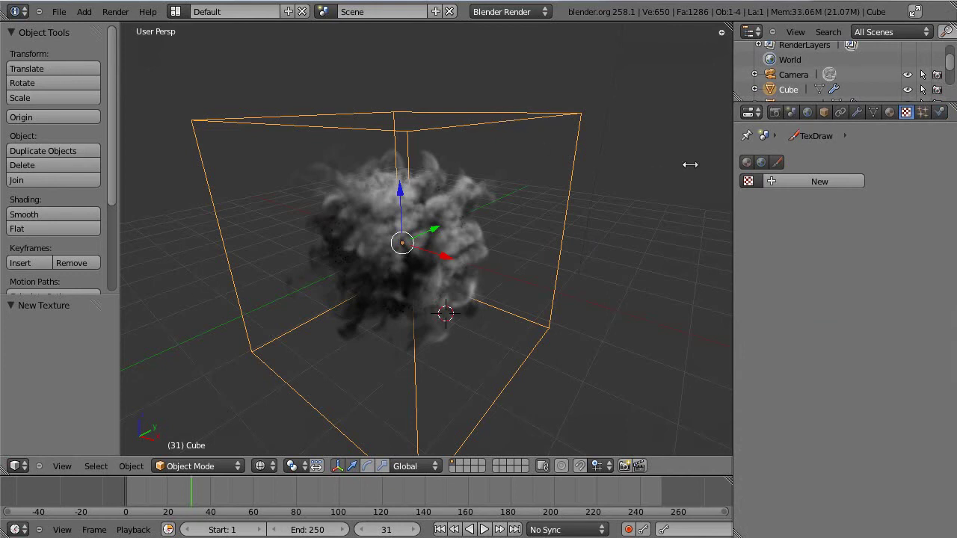
left_click(748, 161)
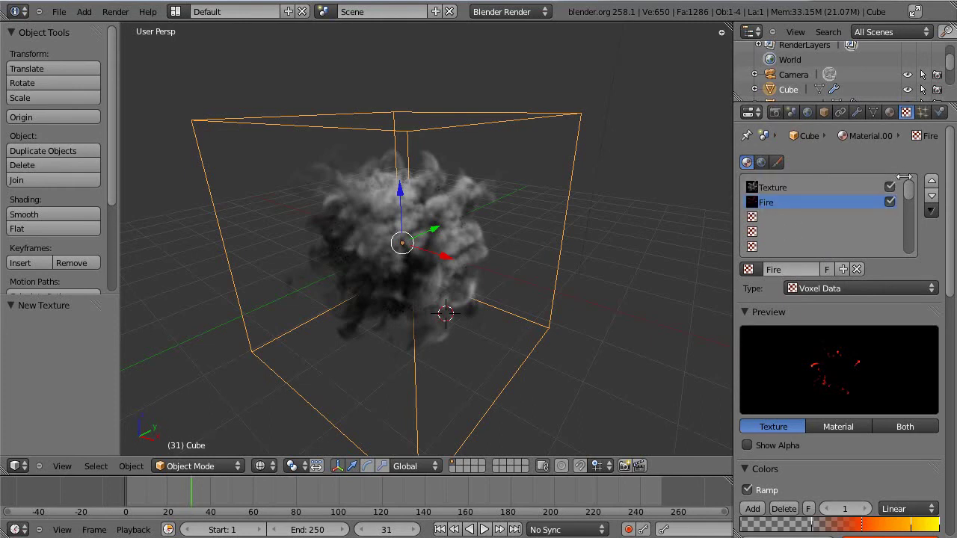
scroll(786, 353, "down", 5)
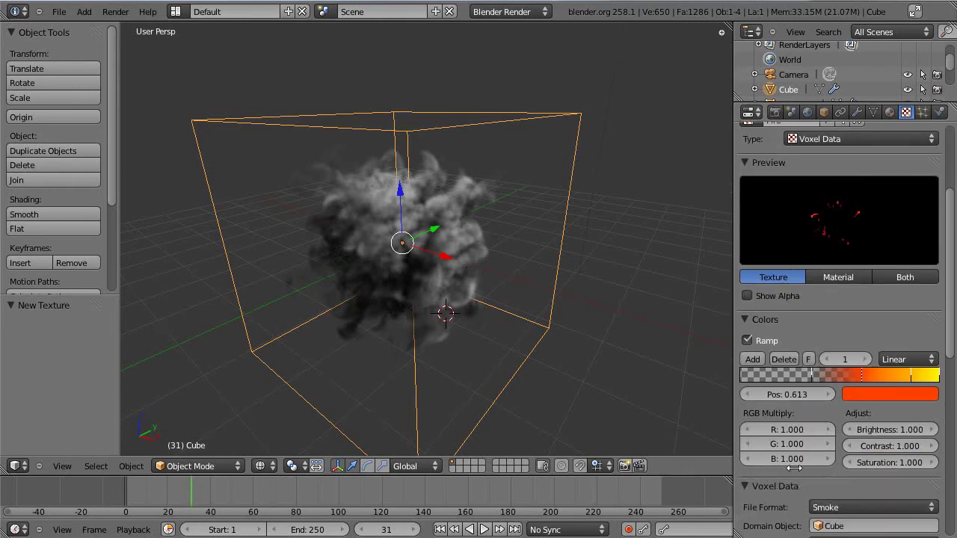
left_click_drag(815, 380, 754, 396)
left_click_drag(862, 378, 805, 396)
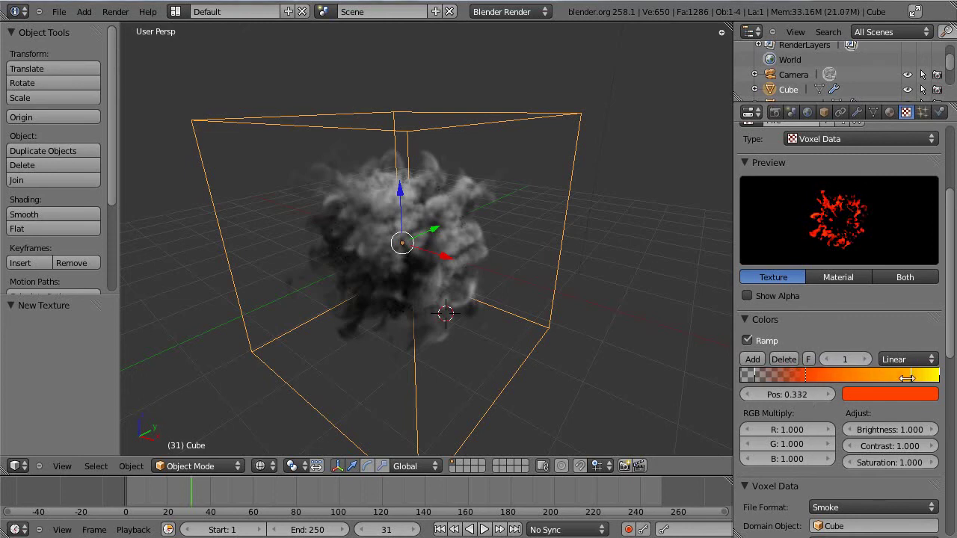
left_click_drag(897, 380, 932, 390)
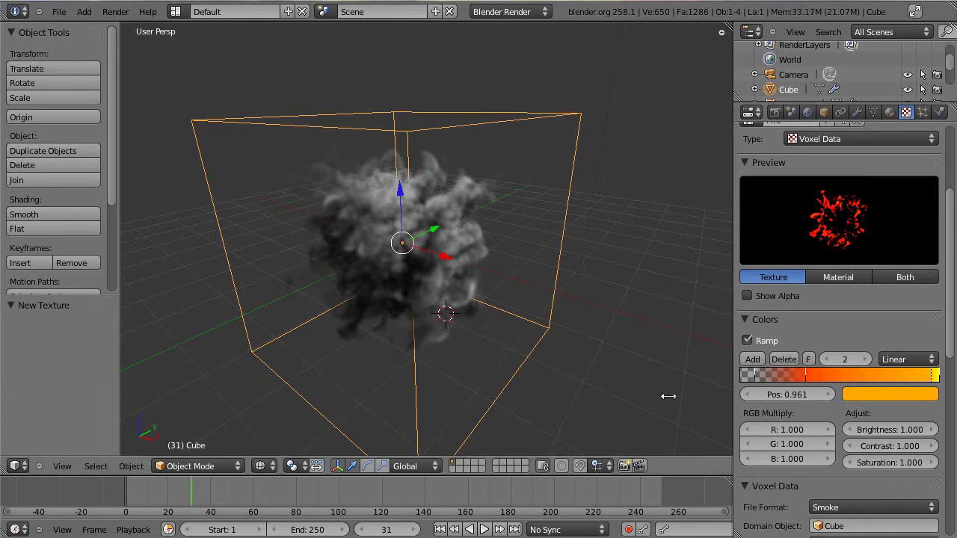
key("F12")
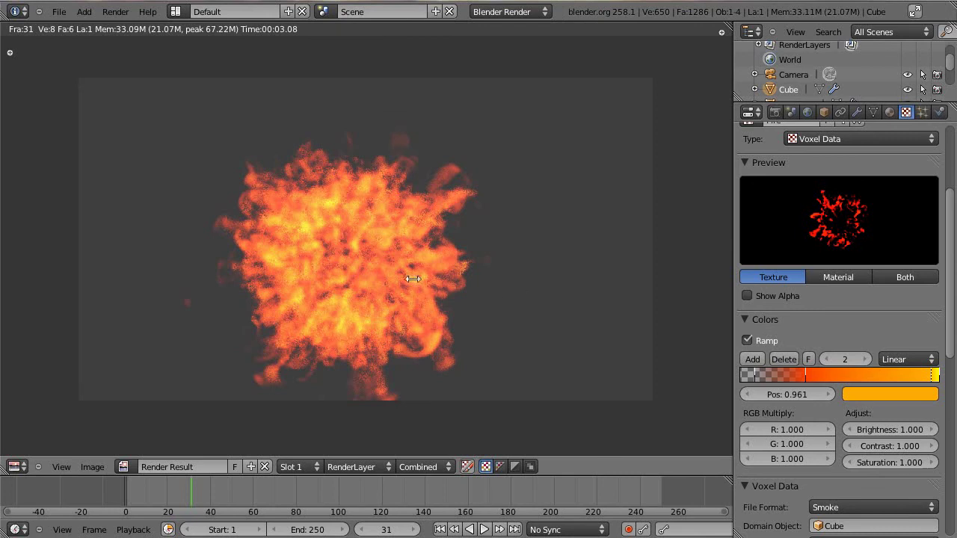
scroll(441, 284, "up", 3)
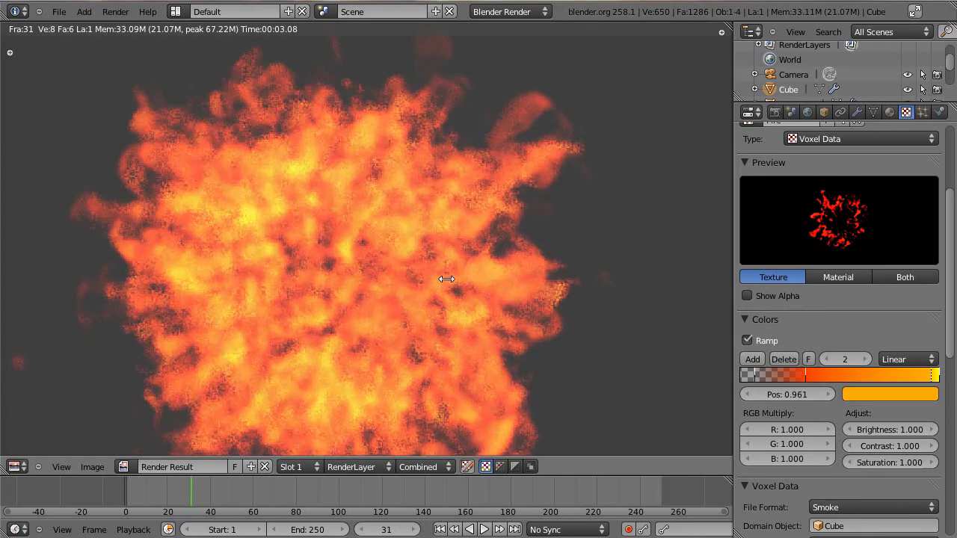
scroll(442, 282, "down", 2)
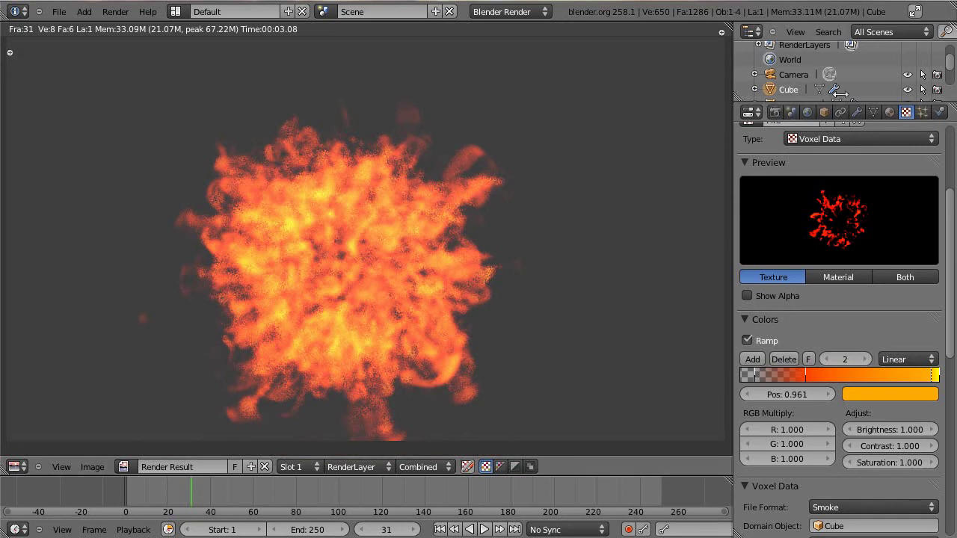
Set the volume material's integration step size to 0.05 and render frame 31 again
left_click(890, 112)
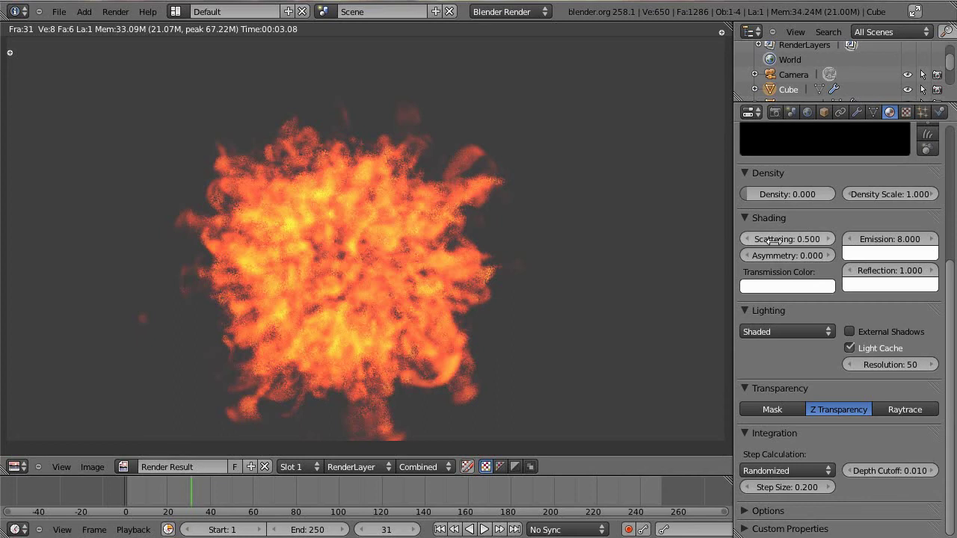
left_click(804, 489)
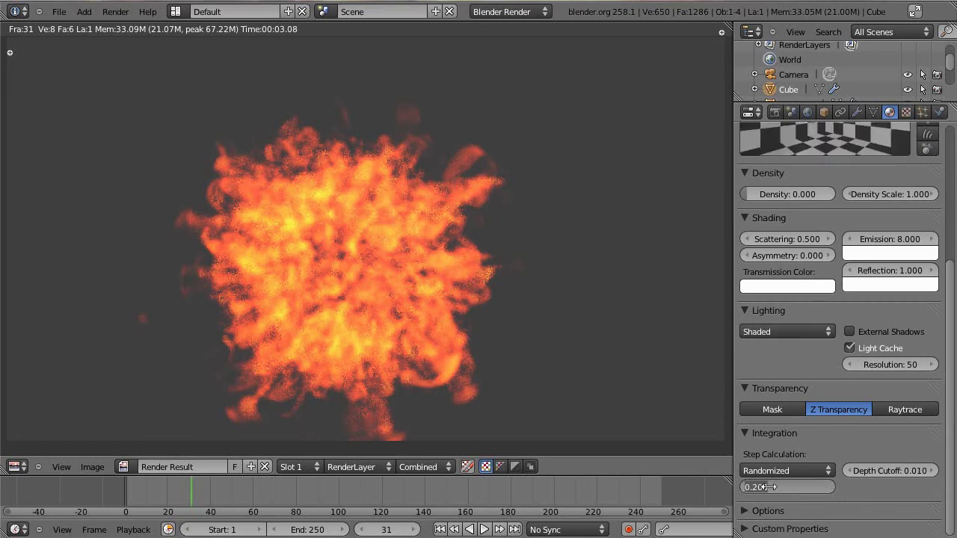
type("0")
key("Return")
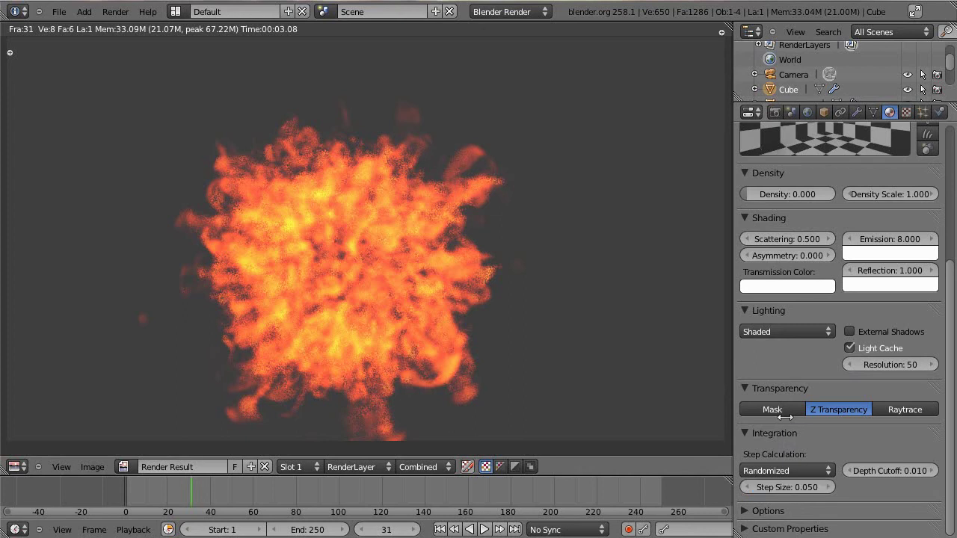
key("F12")
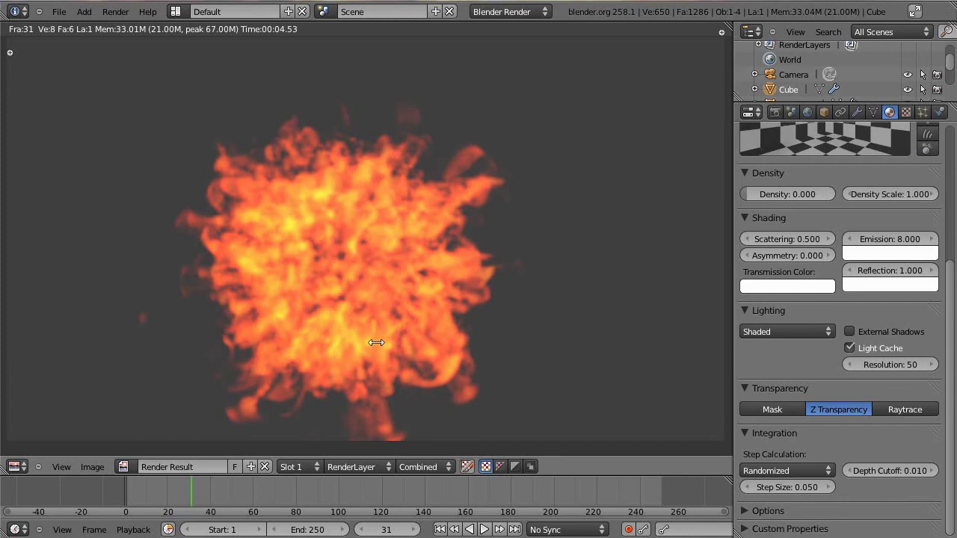
Examine the rendered fire up close, checking the wisps along its edges and the smoothness of its detail
middle_click_drag(418, 153, 362, 170)
scroll(371, 175, "up", 5)
middle_click_drag(469, 145, 338, 298)
scroll(338, 299, "up", 4)
middle_click_drag(473, 242, 485, 334)
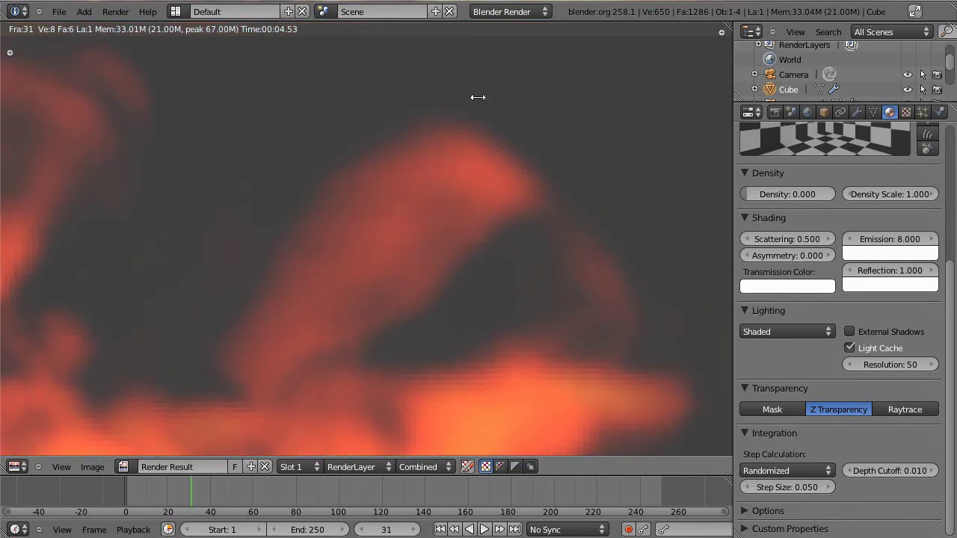
middle_click_drag(416, 409, 794, 490)
middle_click_drag(291, 218, 601, 312)
middle_click_drag(329, 233, 641, 348)
middle_click_drag(154, 309, 560, 101)
middle_click_drag(295, 349, 537, 227)
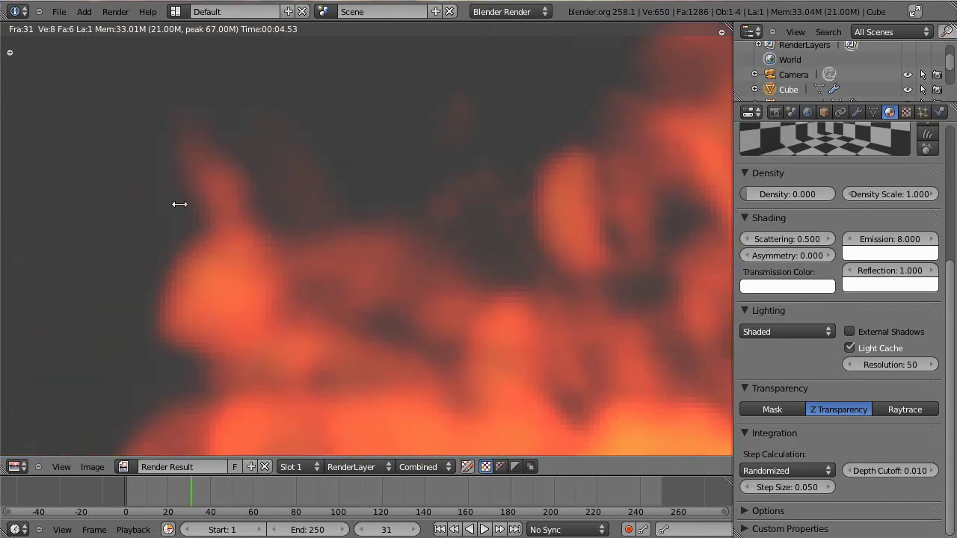
middle_click_drag(231, 387, 444, 146)
middle_click_drag(204, 327, 177, 285)
scroll(177, 285, "down", 1)
middle_click_drag(316, 335, 331, 176)
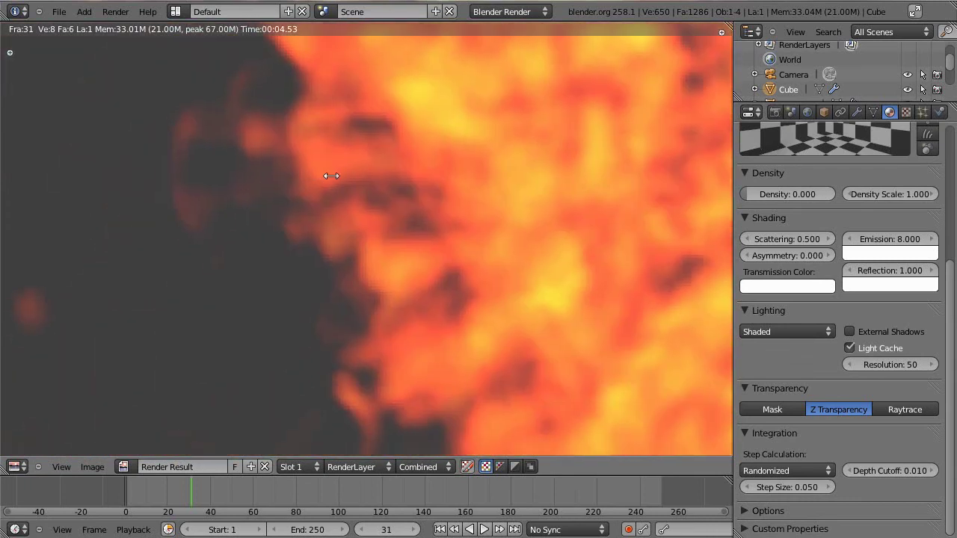
middle_click_drag(340, 292, 92, 51)
middle_click_drag(333, 335, 321, 174)
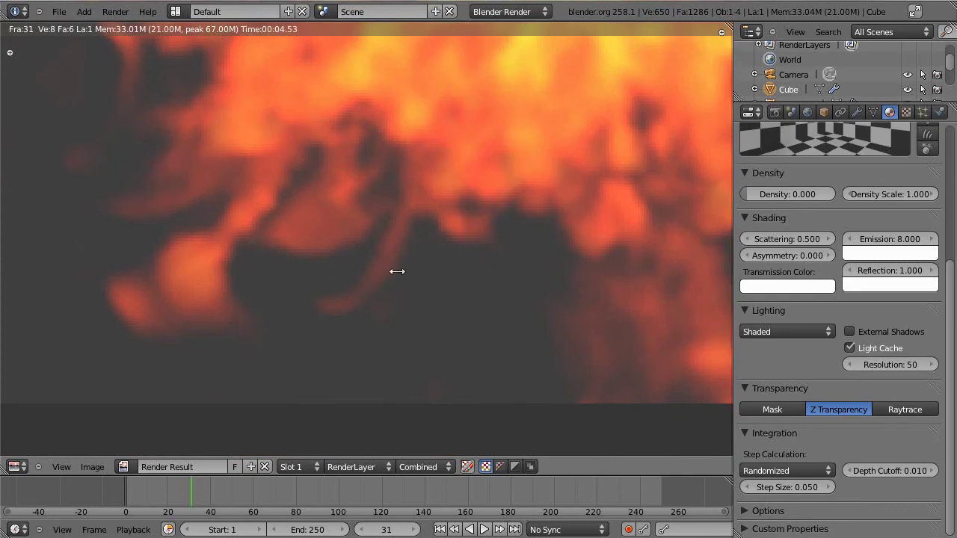
middle_click_drag(466, 309, 175, 221)
mouse_move(588, 108)
middle_mouse_down()
mouse_move(462, 207)
mouse_move(363, 320)
middle_mouse_up()
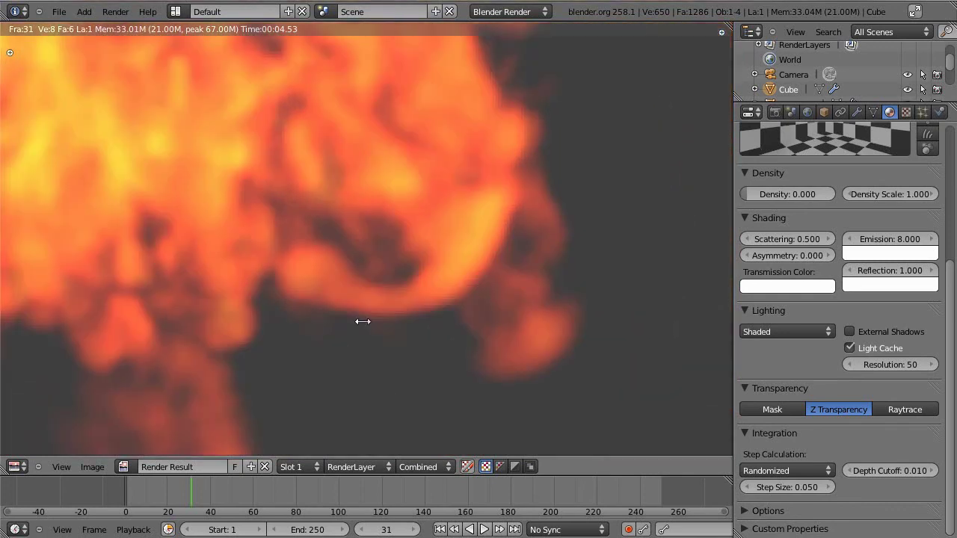
middle_click_drag(397, 250, 354, 335)
middle_click_drag(418, 174, 333, 337)
scroll(333, 329, "down", 6)
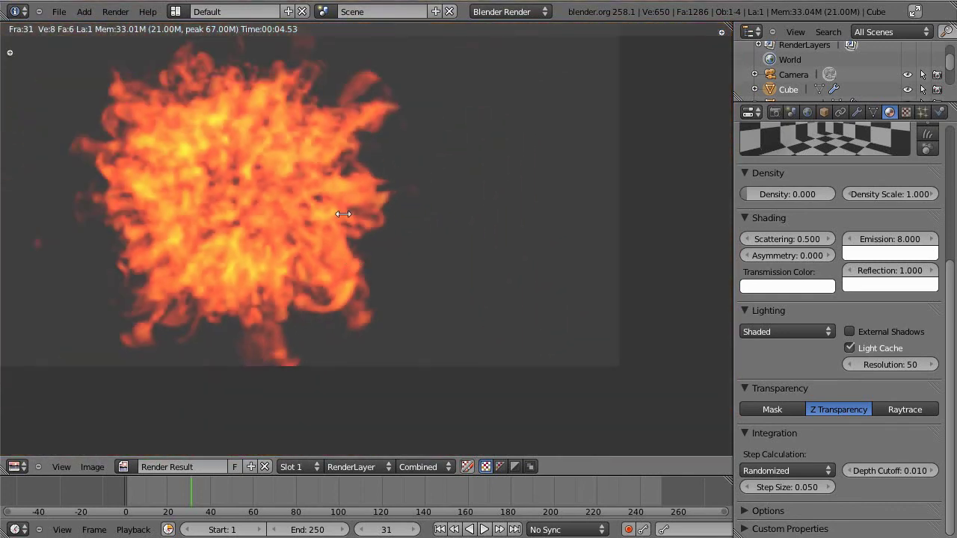
middle_click_drag(349, 214, 475, 314)
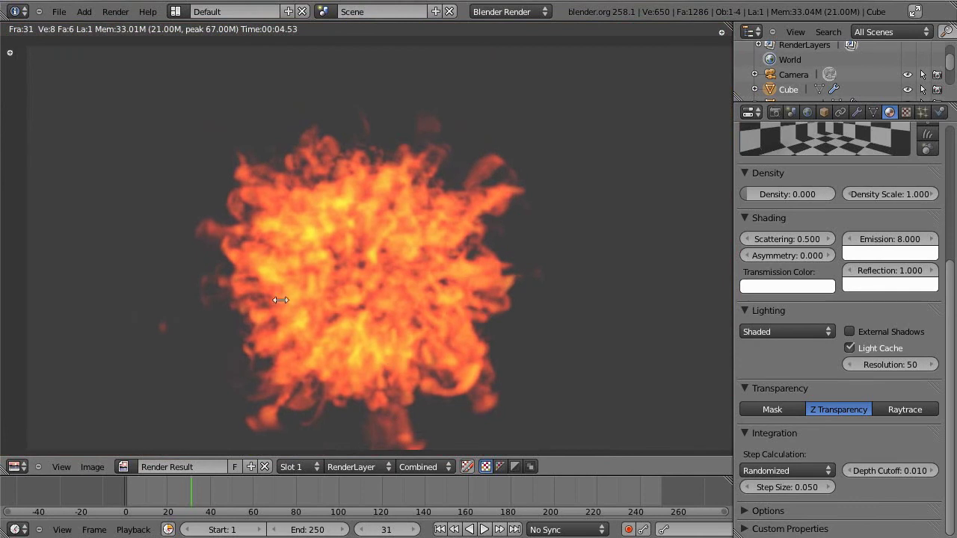
middle_click_drag(482, 270, 442, 261)
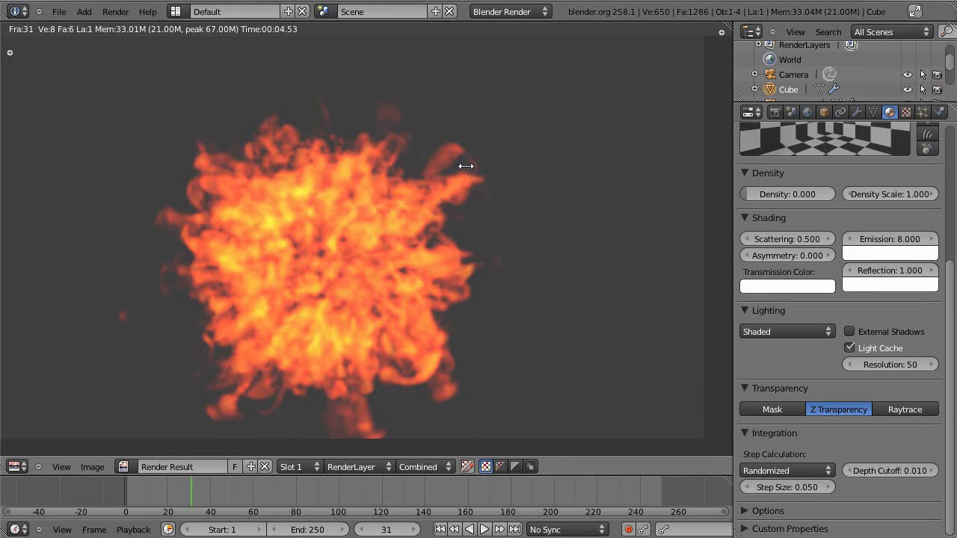
middle_click_drag(517, 160, 525, 193)
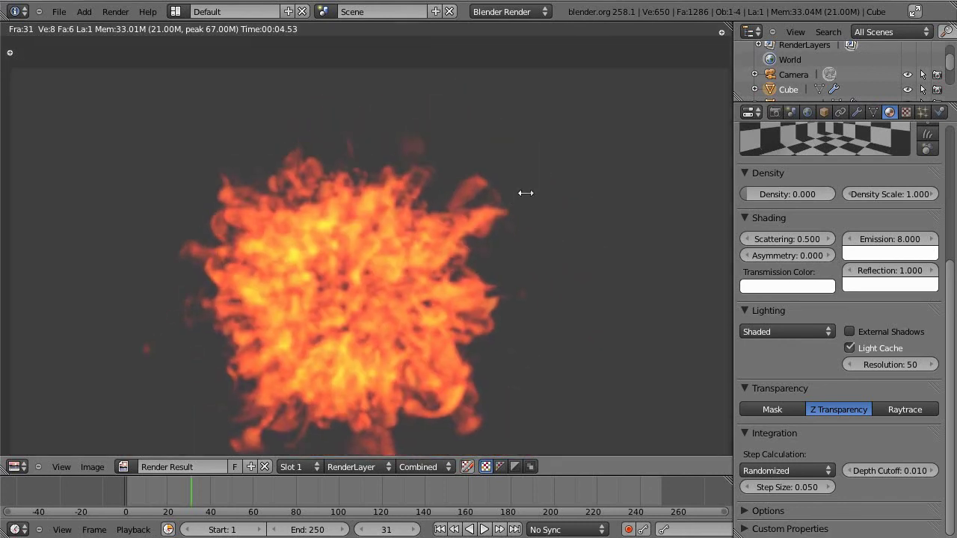